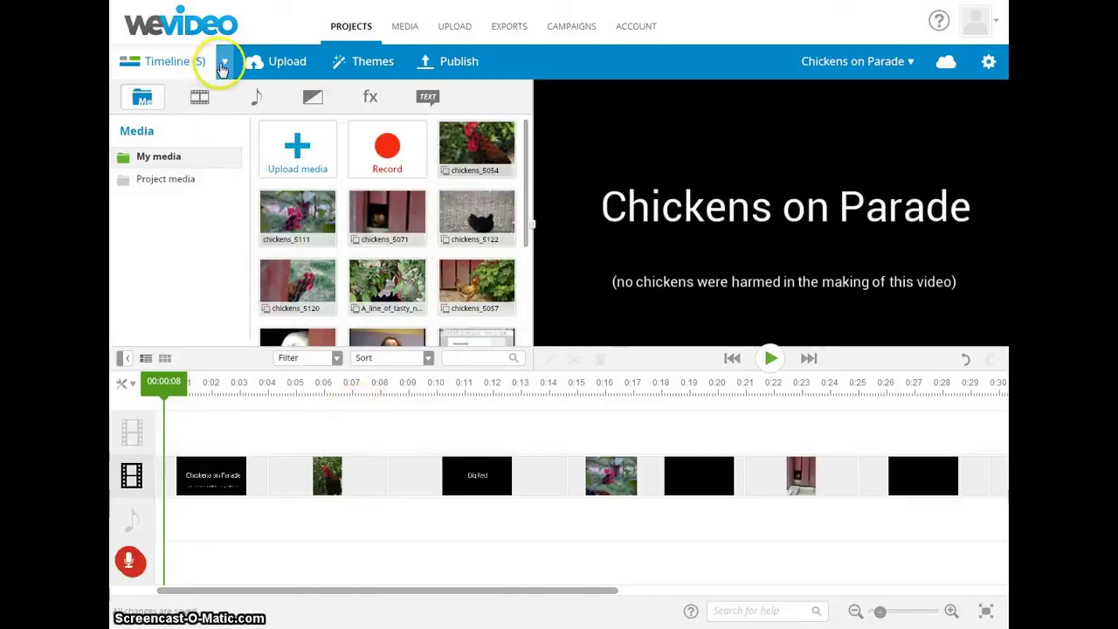
Check the editing mode list, then show the My media library.
{"action": "left_click", "coordinate": [225, 61]}
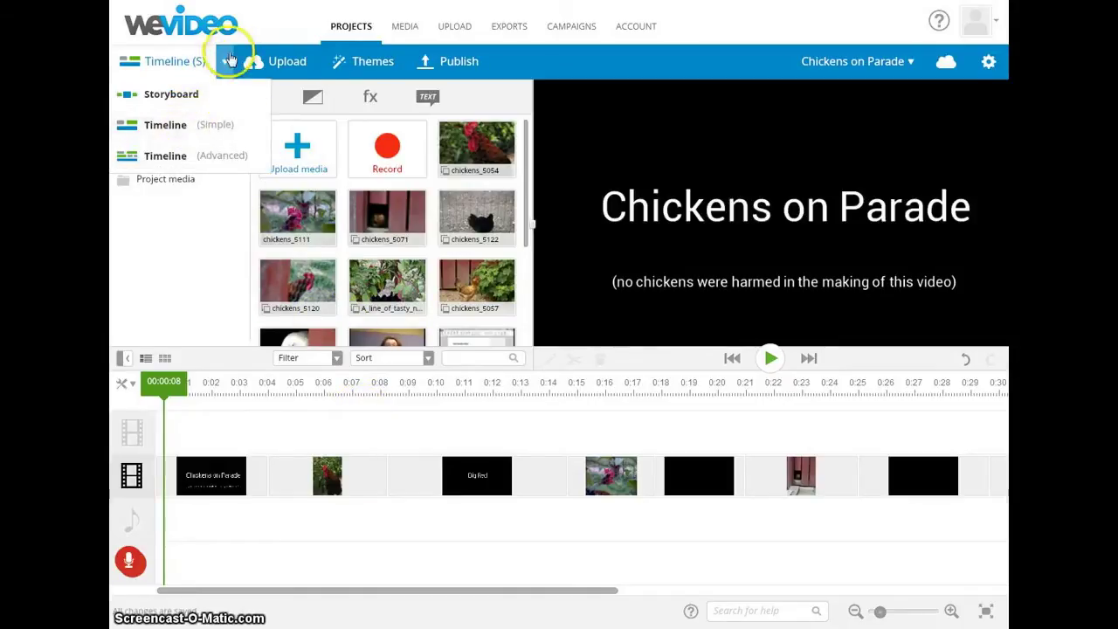
{"action": "left_click", "coordinate": [225, 61]}
{"action": "left_click", "coordinate": [222, 156]}
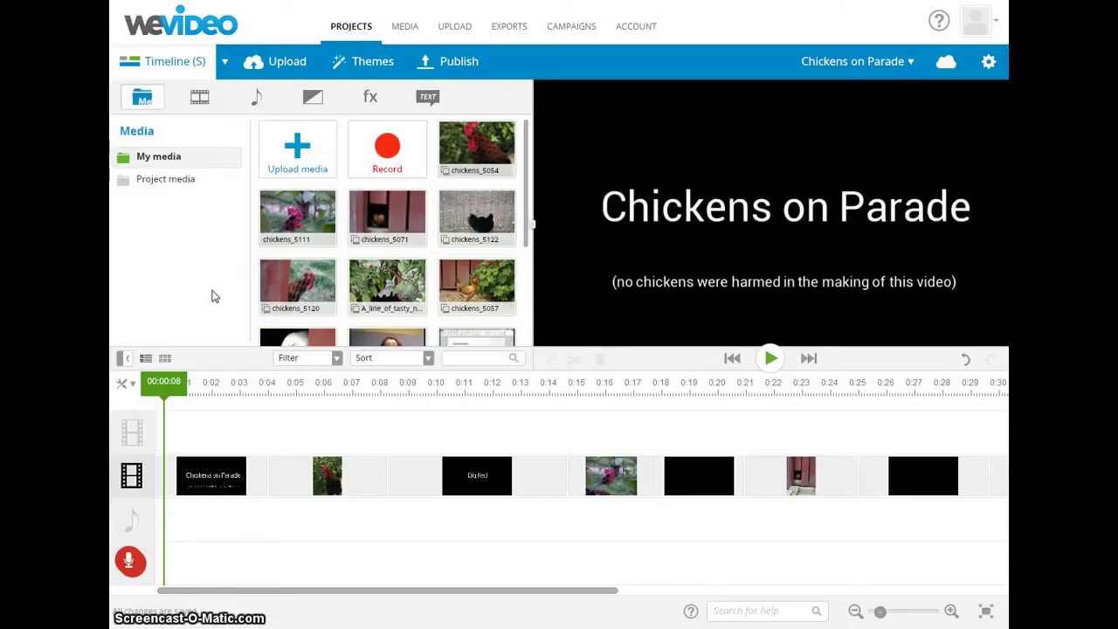
{"action": "left_click", "coordinate": [215, 289]}
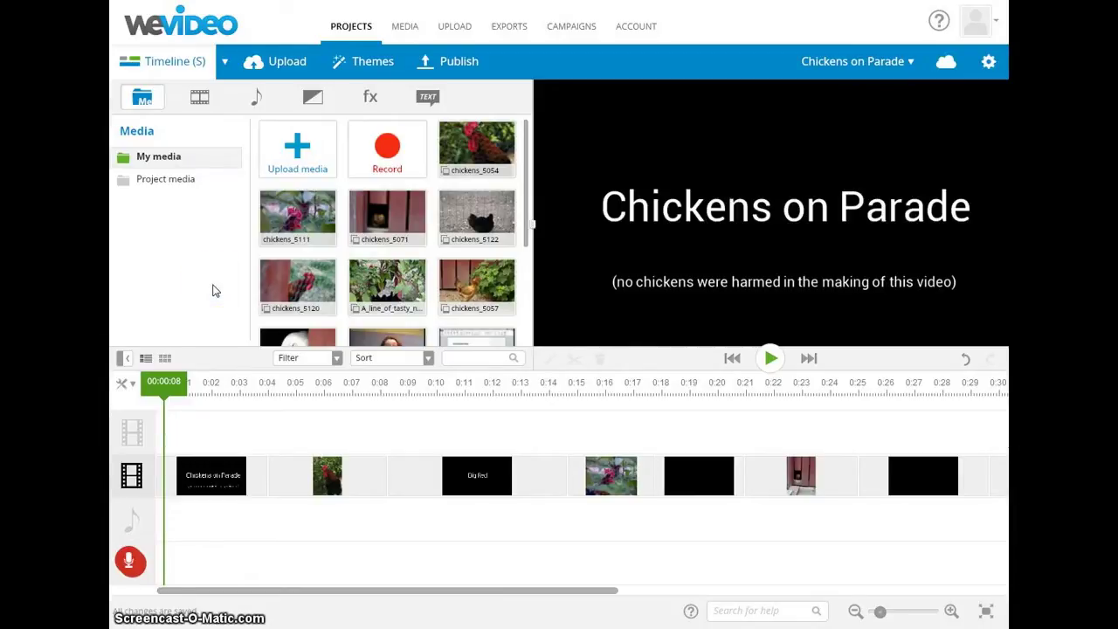
Open the transitions library and browse Patterns and Effects before returning to Standard.
{"action": "left_click", "coordinate": [313, 99]}
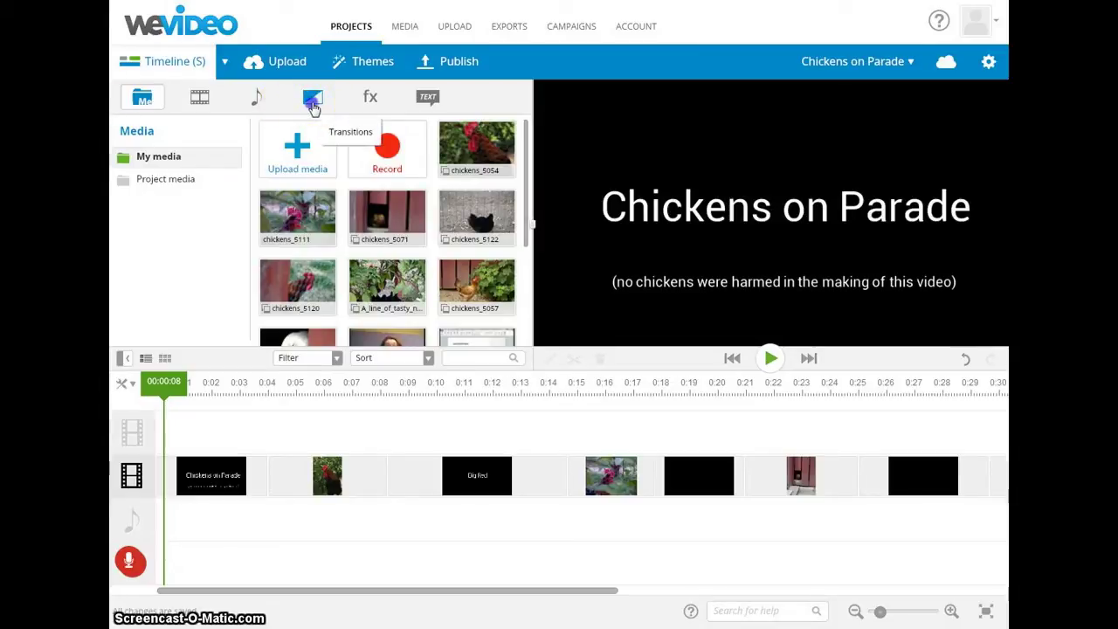
{"action": "left_click", "coordinate": [331, 91]}
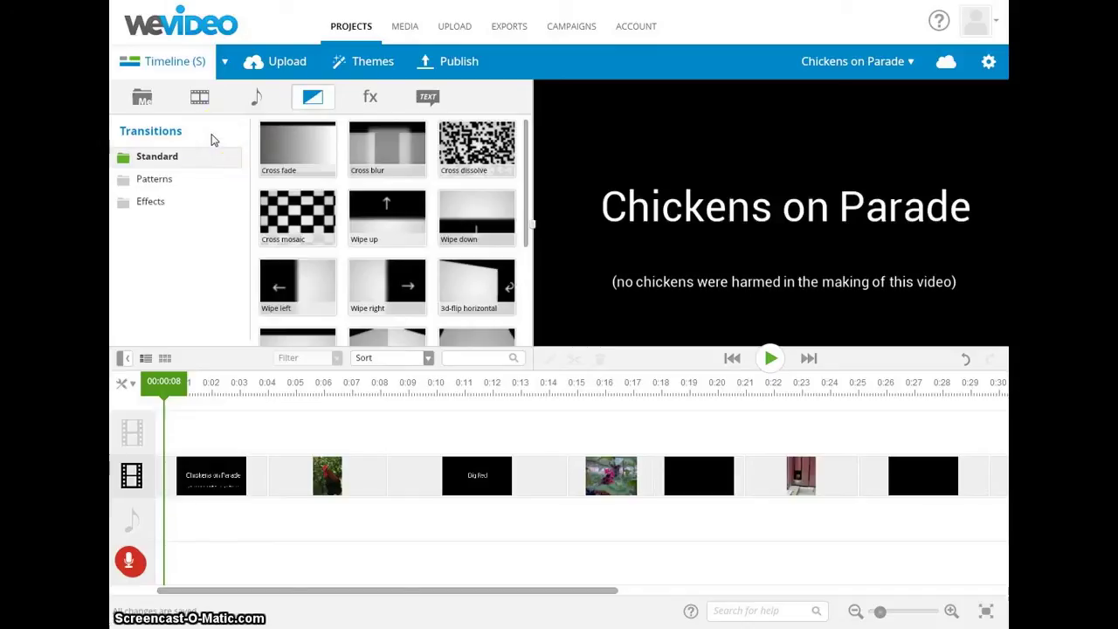
{"action": "left_click", "coordinate": [157, 179]}
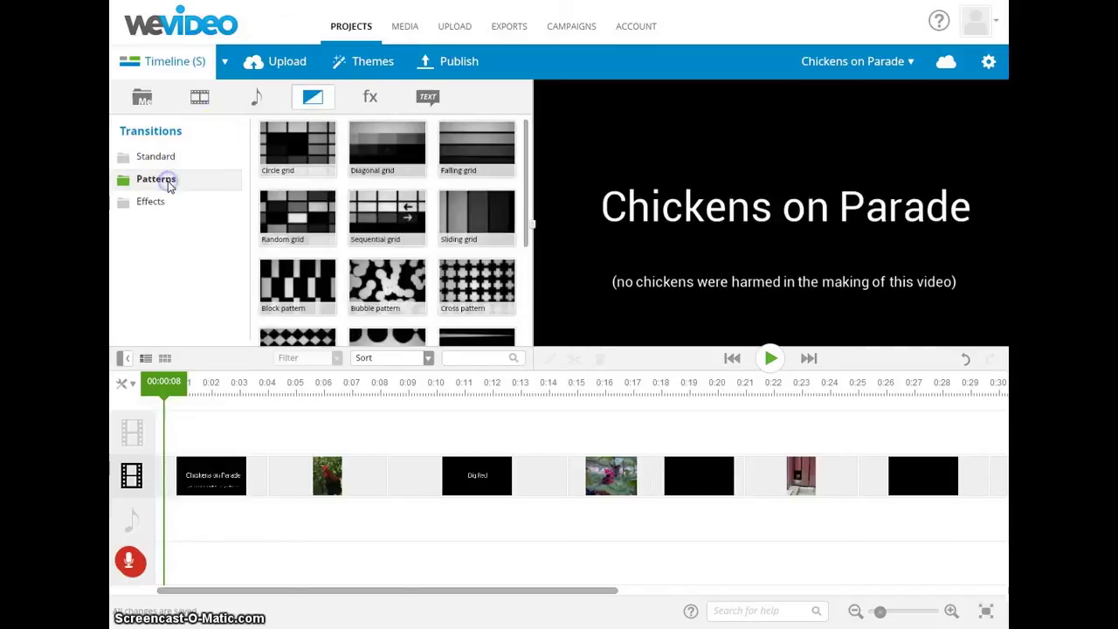
{"action": "left_click", "coordinate": [157, 206]}
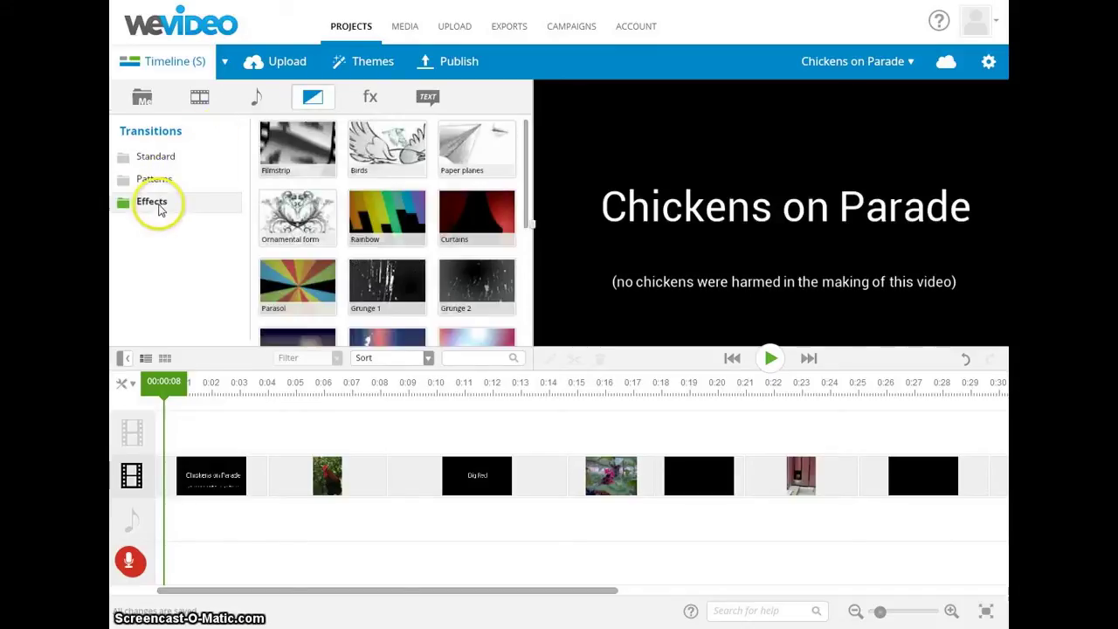
{"action": "left_click", "coordinate": [169, 155]}
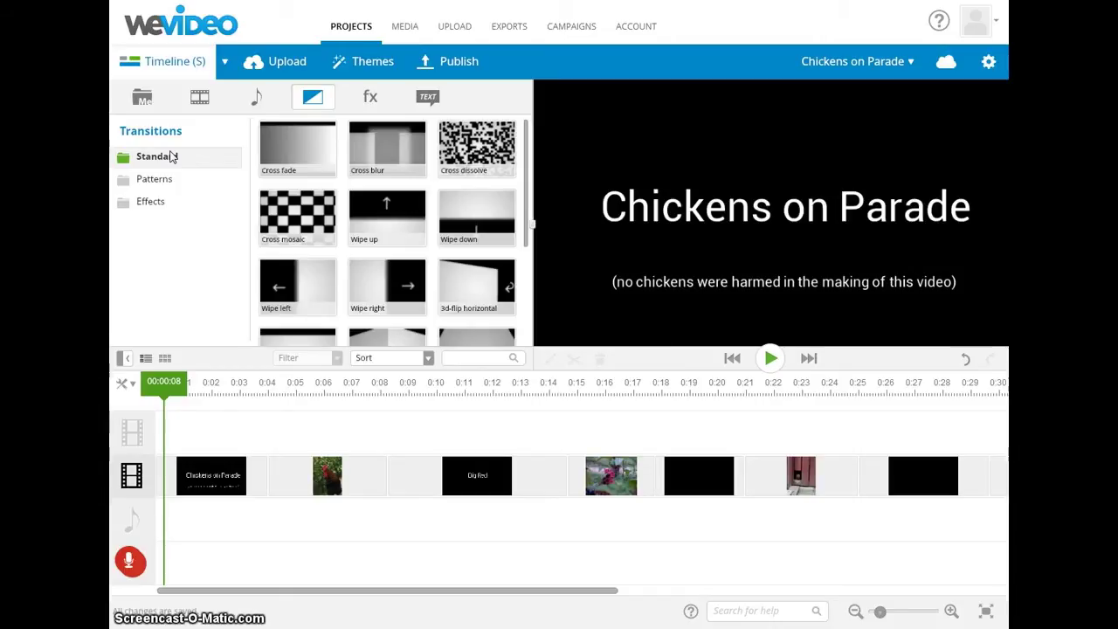
Play the Cross fade preview, then play and stop the Cross blur preview.
{"action": "mouse_move", "coordinate": [310, 166]}
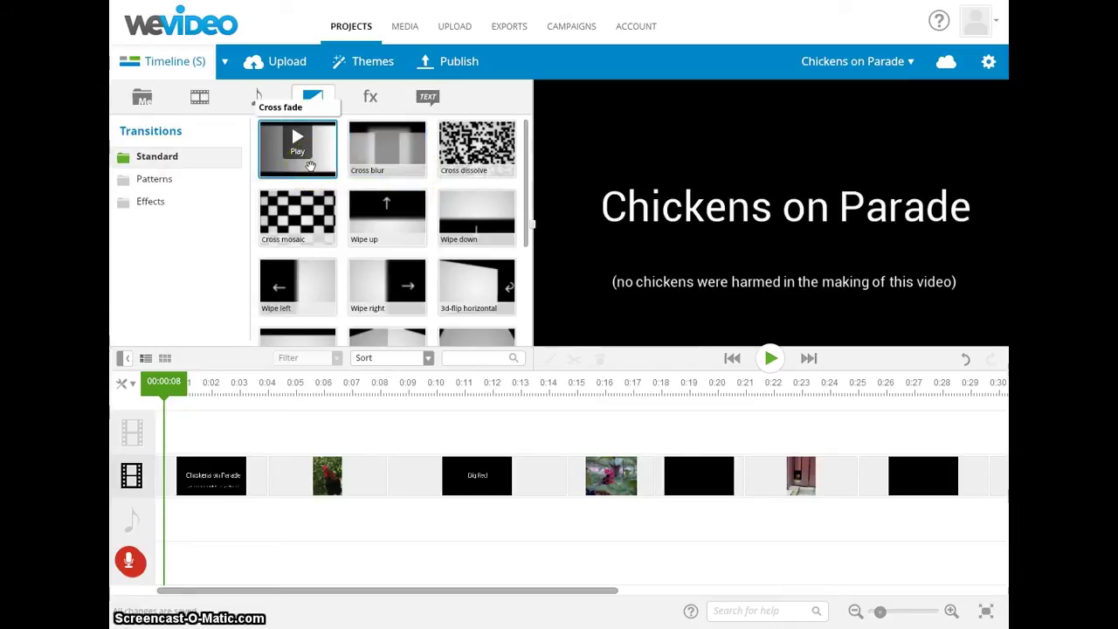
{"action": "left_click", "coordinate": [300, 150]}
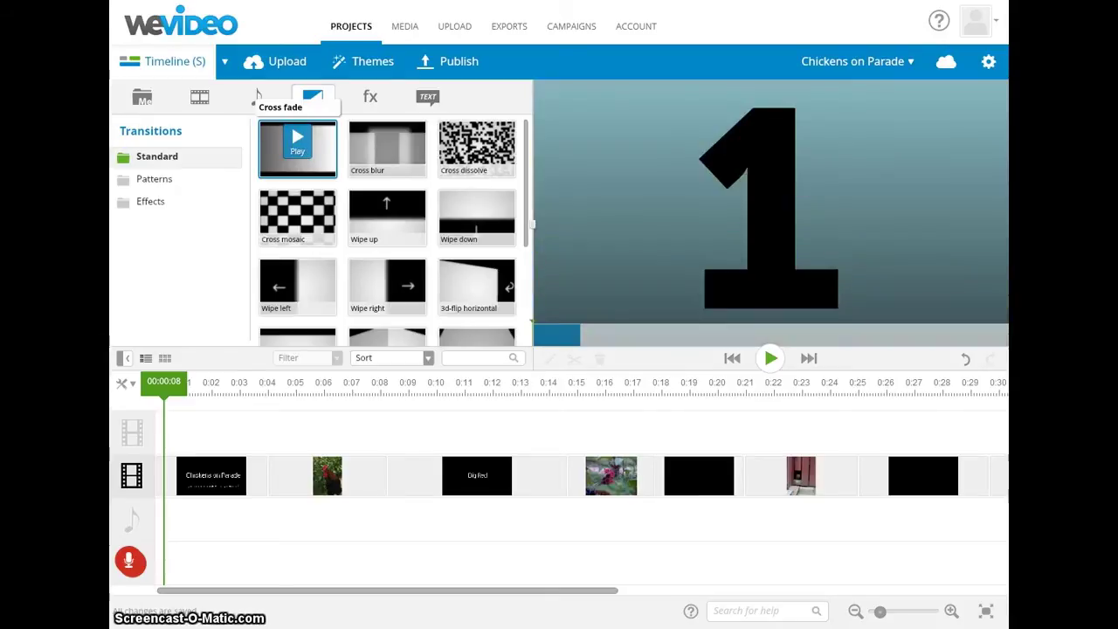
{"action": "left_click", "coordinate": [387, 144]}
{"action": "left_click", "coordinate": [367, 160]}
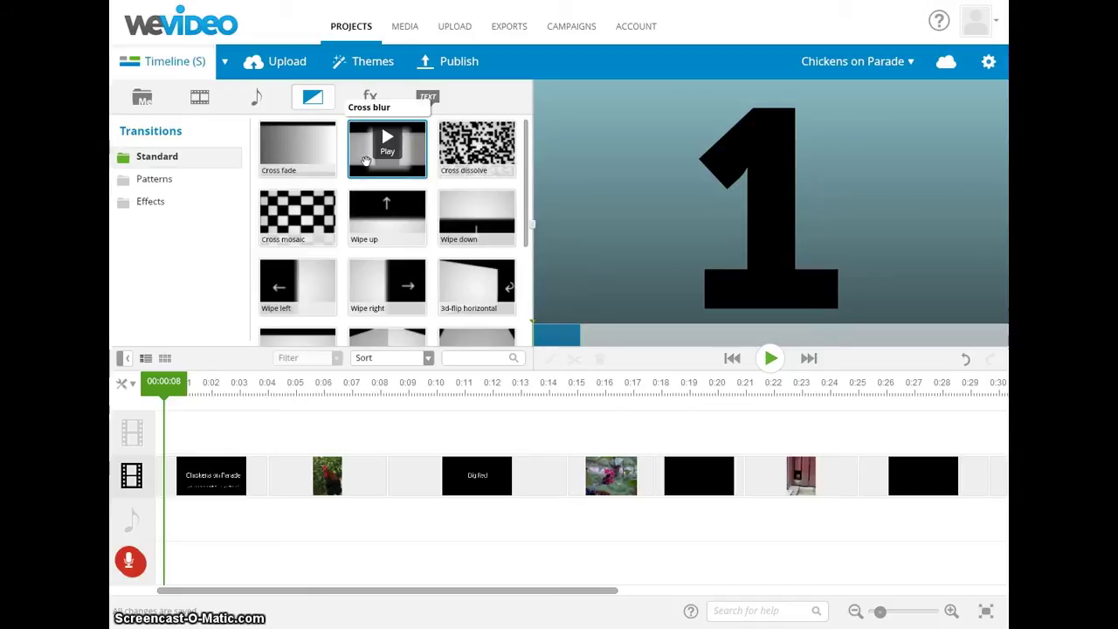
Drop Cross blur between the title card and the first chicken clip, then rewind the playhead.
{"action": "mouse_move", "coordinate": [367, 153]}
{"action": "left_mouse_down"}
{"action": "mouse_move", "coordinate": [354, 156]}
{"action": "mouse_move", "coordinate": [329, 312]}
{"action": "mouse_move", "coordinate": [349, 407]}
{"action": "mouse_move", "coordinate": [343, 471]}
{"action": "mouse_move", "coordinate": [253, 514]}
{"action": "left_mouse_up"}
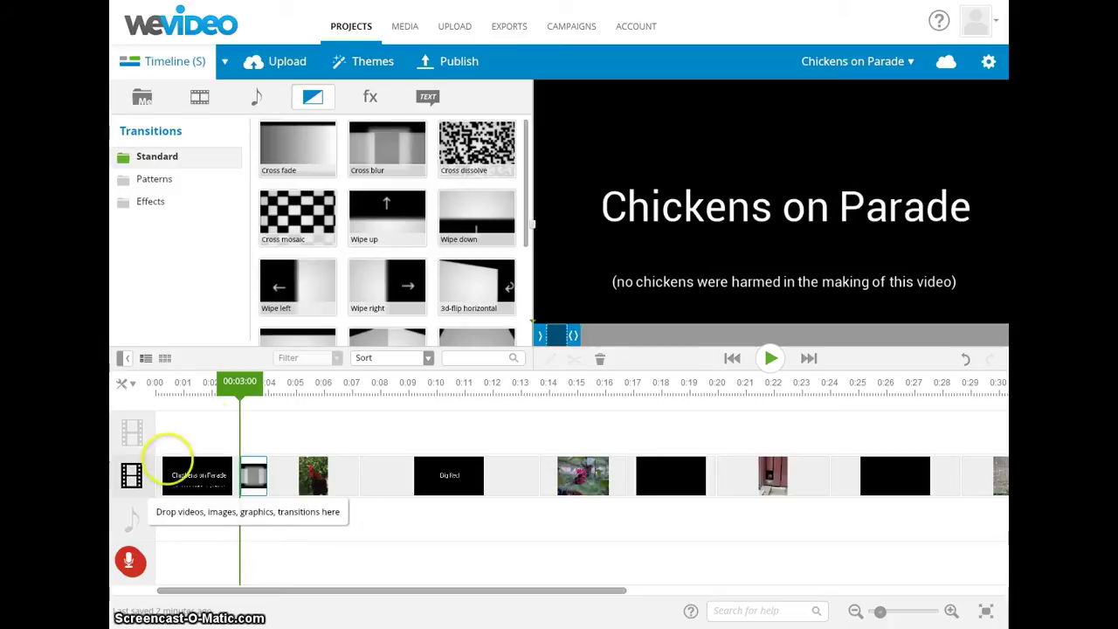
{"action": "left_click_drag", "start_coordinate": [240, 384], "coordinate": [178, 384]}
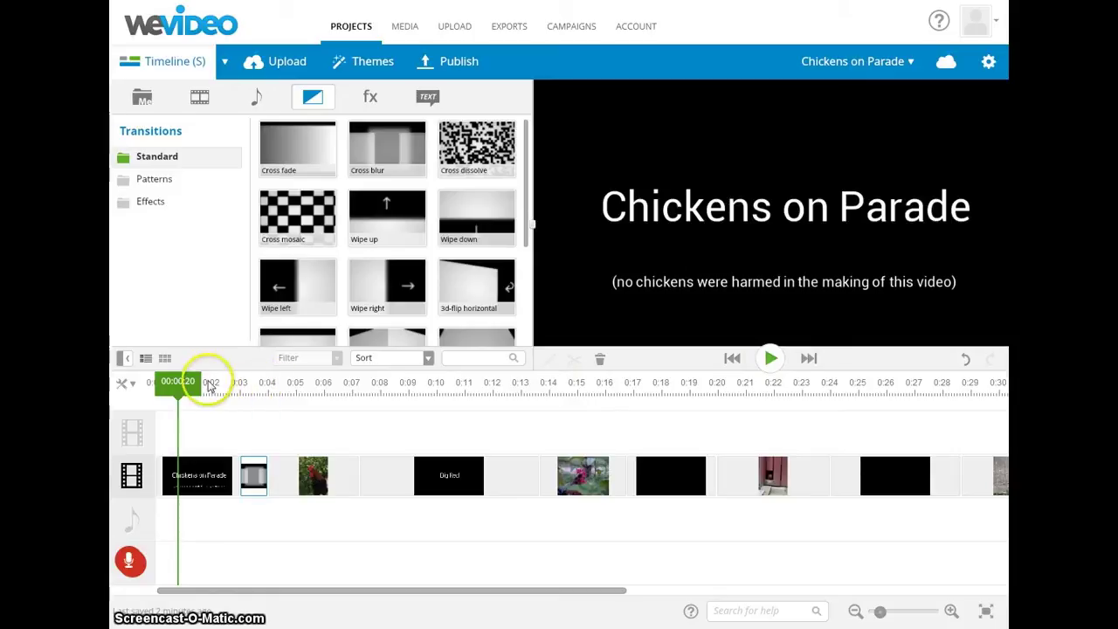
Play from the start through the Cross blur into the rooster clip, then pause.
{"action": "left_click_drag", "start_coordinate": [180, 382], "coordinate": [167, 384]}
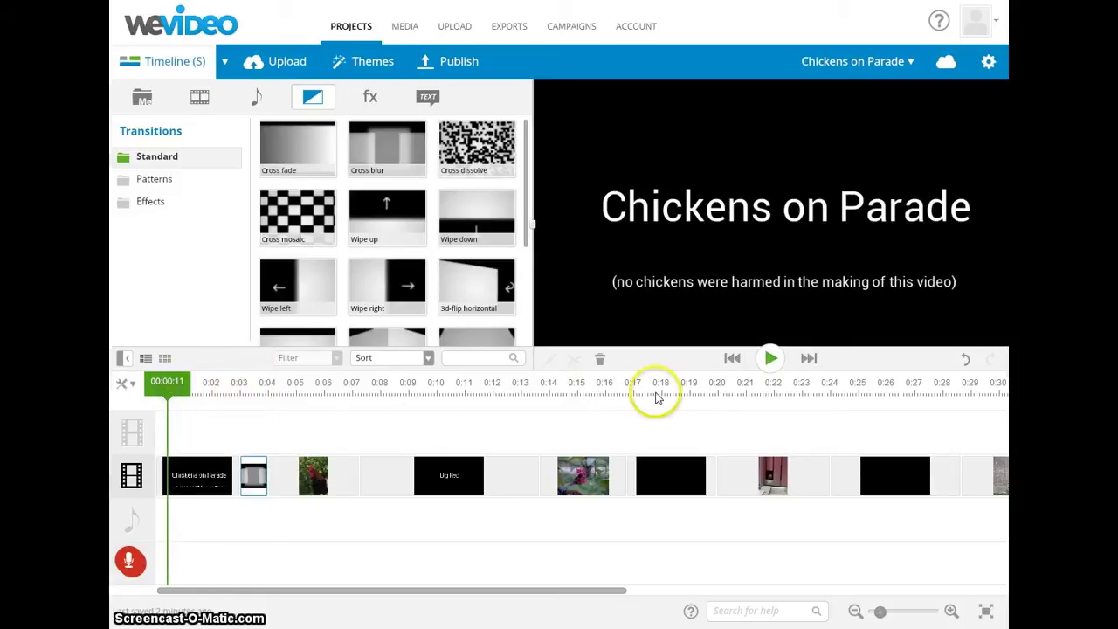
{"action": "left_click", "coordinate": [770, 359]}
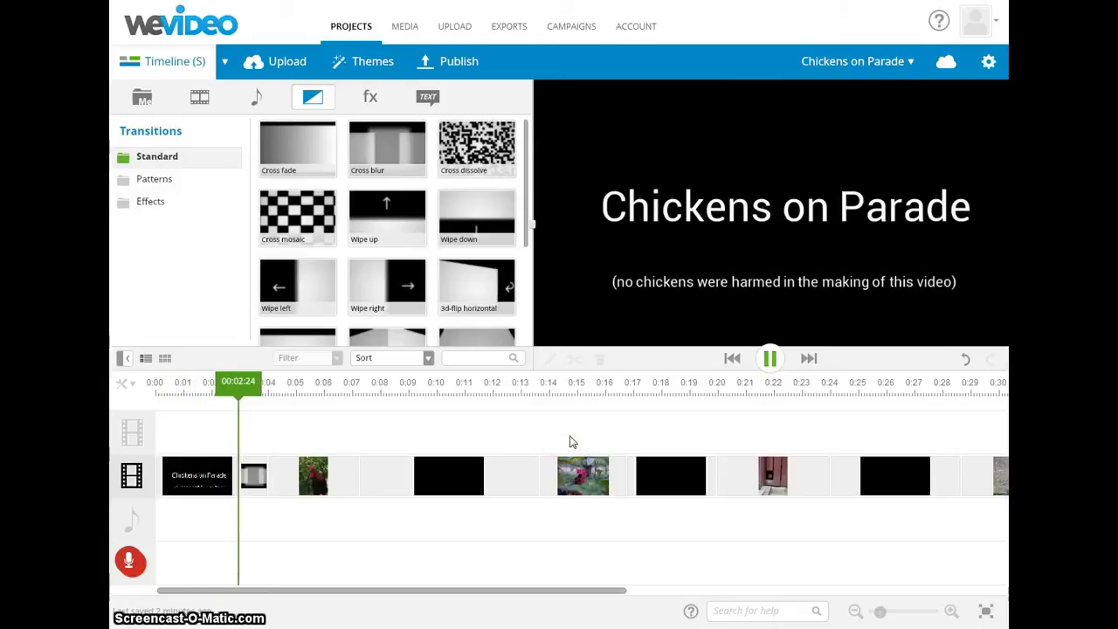
{"action": "left_click", "coordinate": [769, 358]}
{"action": "left_click", "coordinate": [483, 494]}
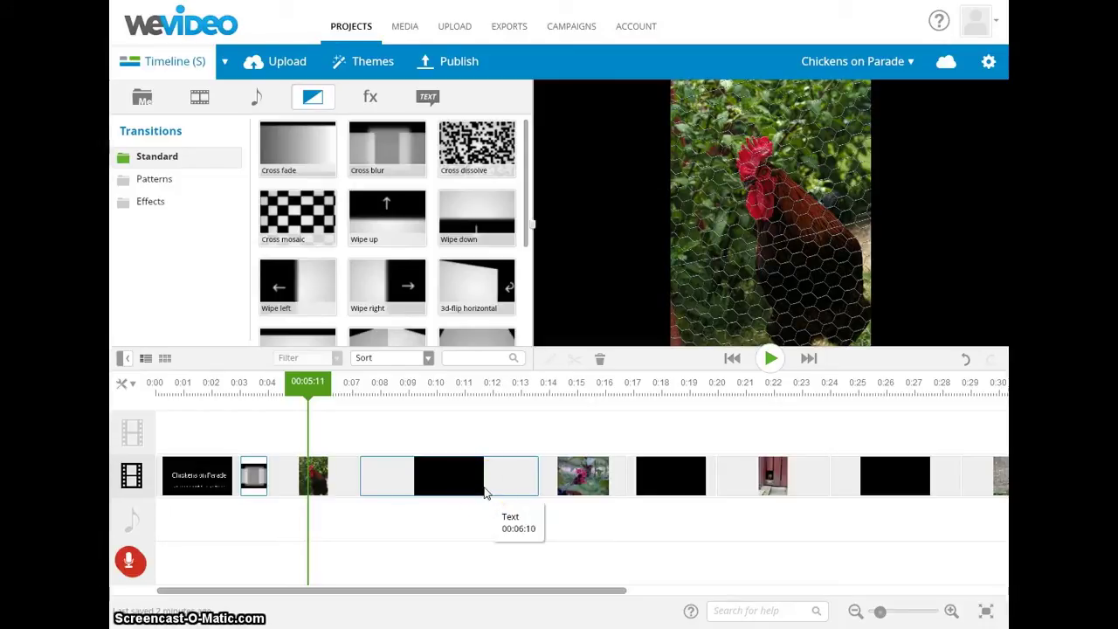
{"action": "left_click", "coordinate": [369, 526]}
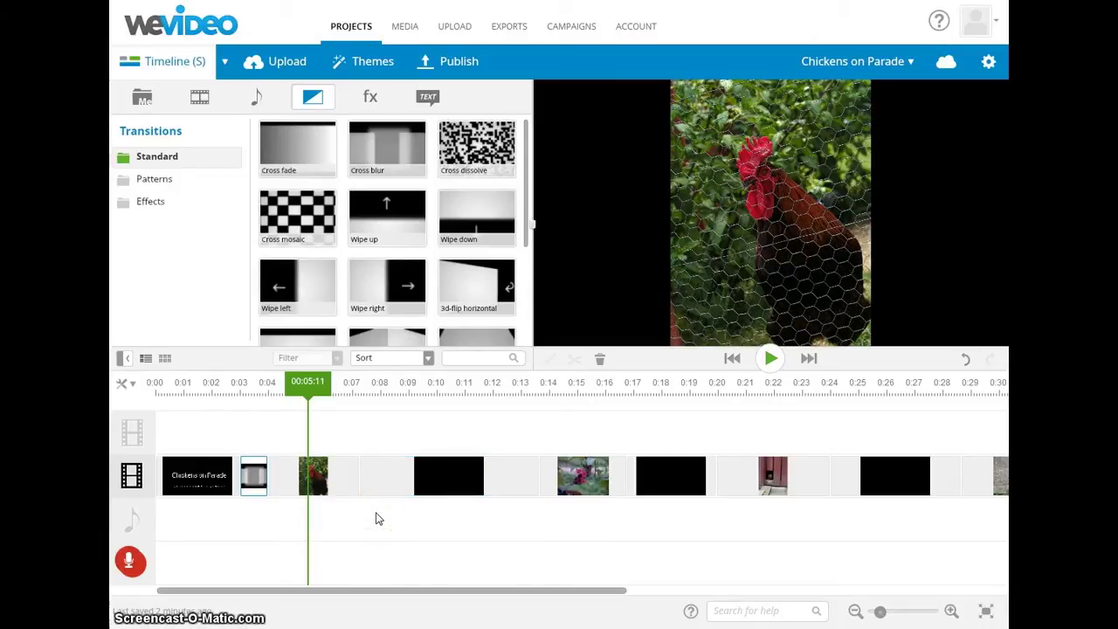
{"action": "left_click", "coordinate": [266, 501]}
{"action": "left_click", "coordinate": [361, 347]}
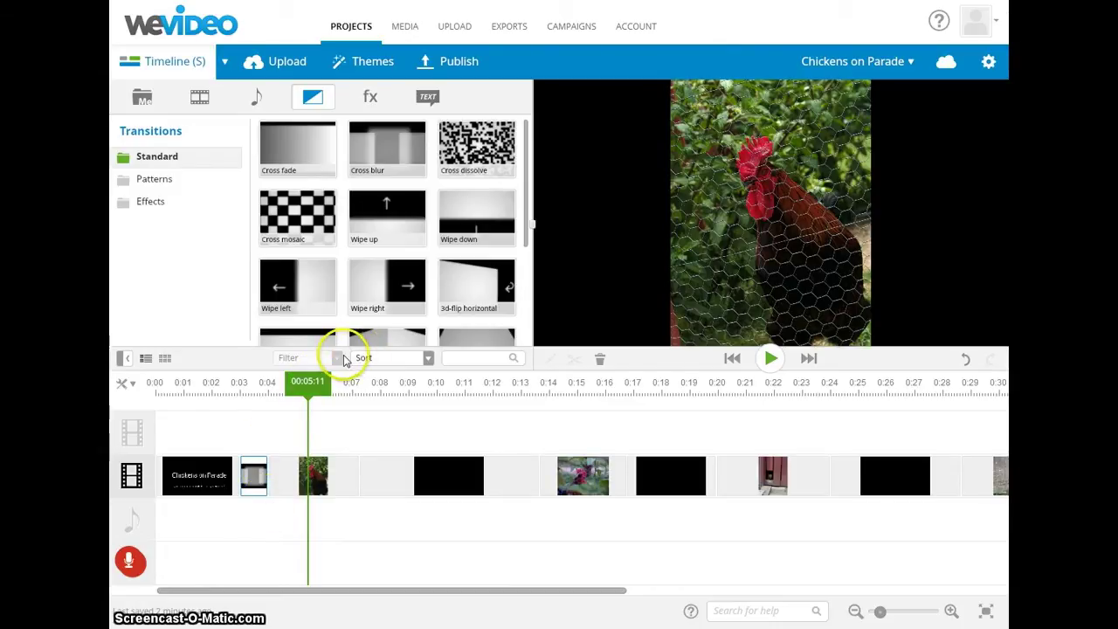
Preview Wipe right and insert it between the rooster clip and the Big Red title.
{"action": "left_click", "coordinate": [381, 291]}
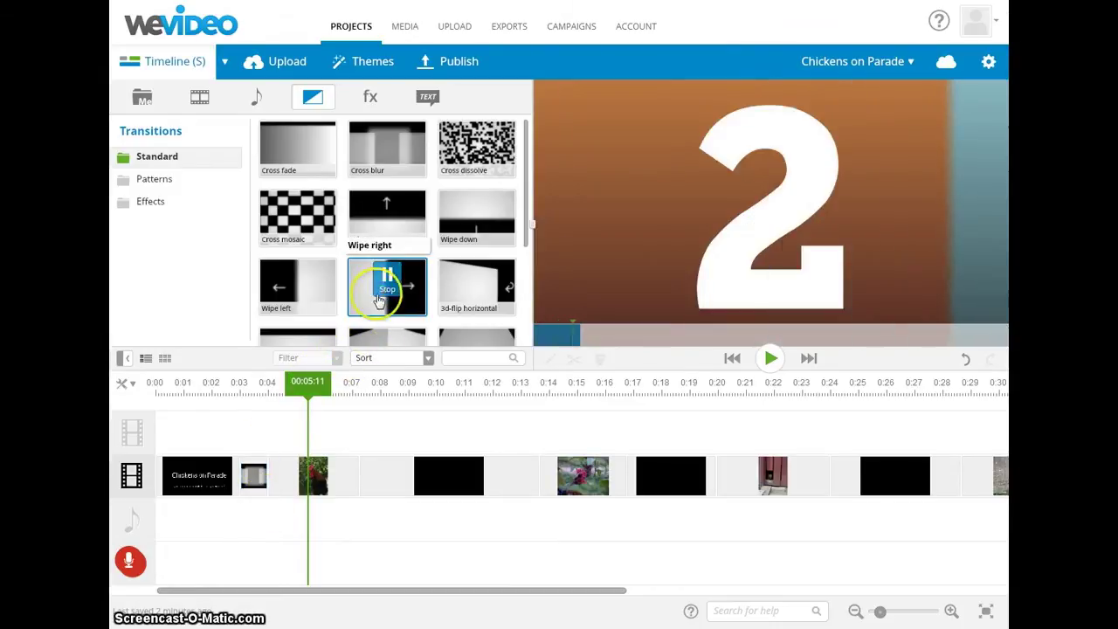
{"action": "left_click", "coordinate": [361, 304]}
{"action": "left_click_drag", "start_coordinate": [362, 297], "coordinate": [386, 482]}
{"action": "left_click_drag", "start_coordinate": [358, 393], "coordinate": [292, 394]}
Play back the Wipe right transition, pause at Big Red, and select the transition.
{"action": "left_click", "coordinate": [769, 358]}
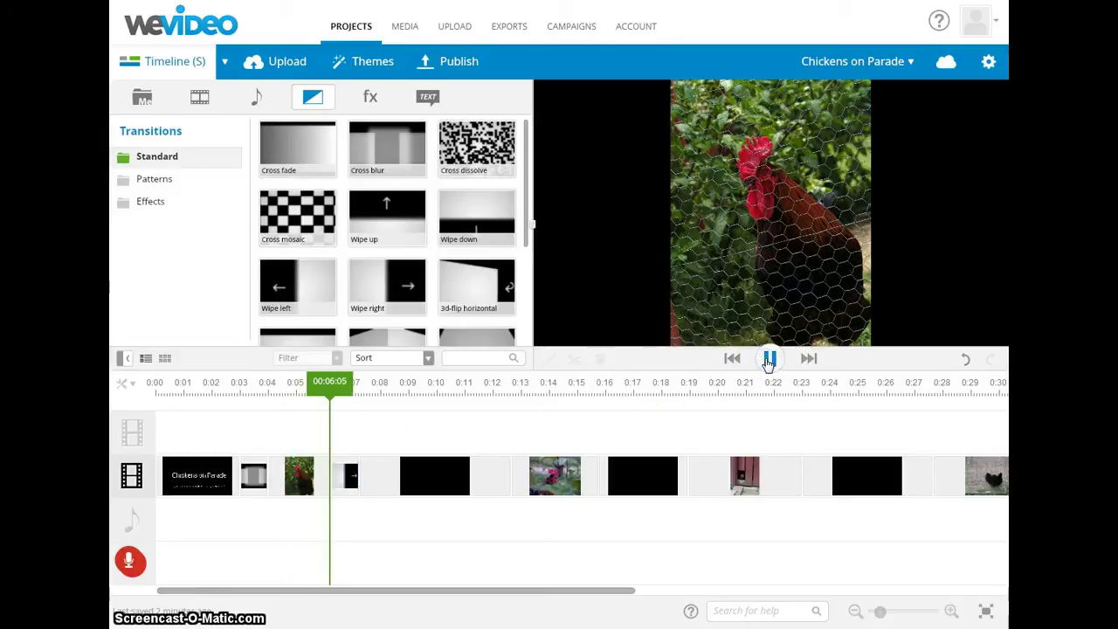
{"action": "left_click", "coordinate": [769, 358]}
{"action": "left_click", "coordinate": [384, 491]}
{"action": "left_click", "coordinate": [348, 486]}
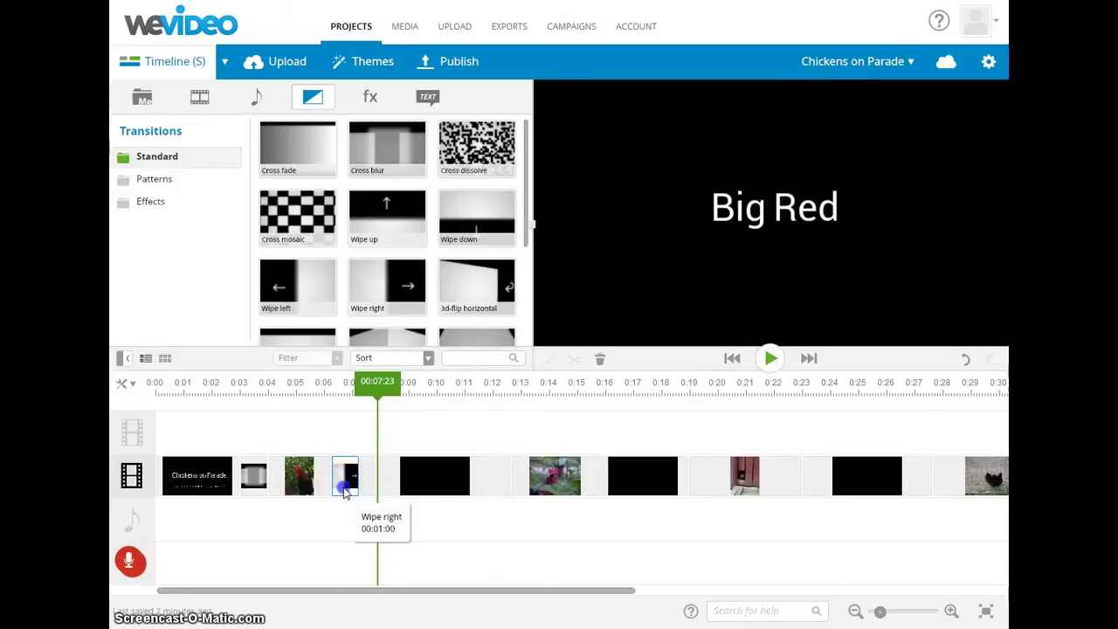
Drag the Wipe right transition's edge to lengthen it to about 1:21.
{"action": "left_click", "coordinate": [345, 493]}
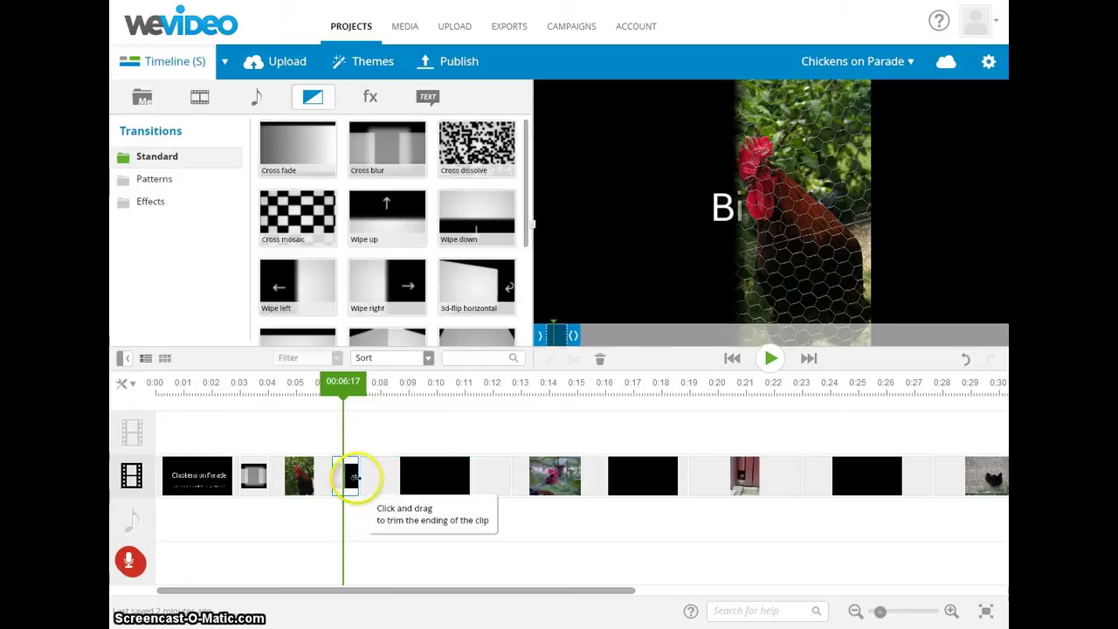
{"action": "left_click", "coordinate": [363, 477]}
{"action": "left_click_drag", "start_coordinate": [362, 477], "coordinate": [380, 476]}
{"action": "left_click", "coordinate": [319, 476]}
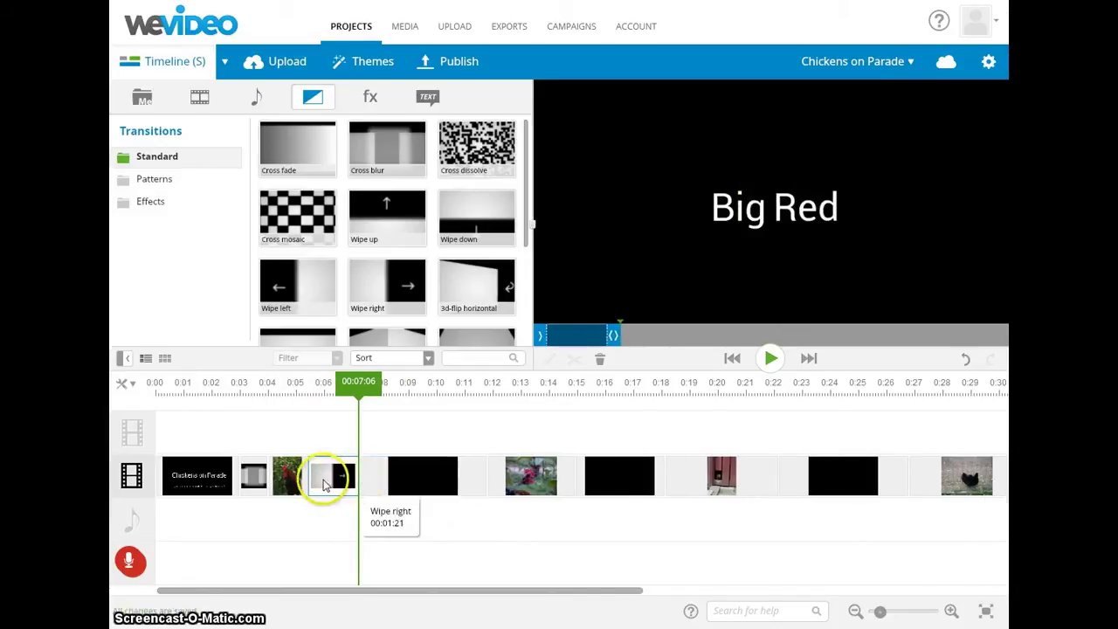
{"action": "left_click", "coordinate": [332, 475]}
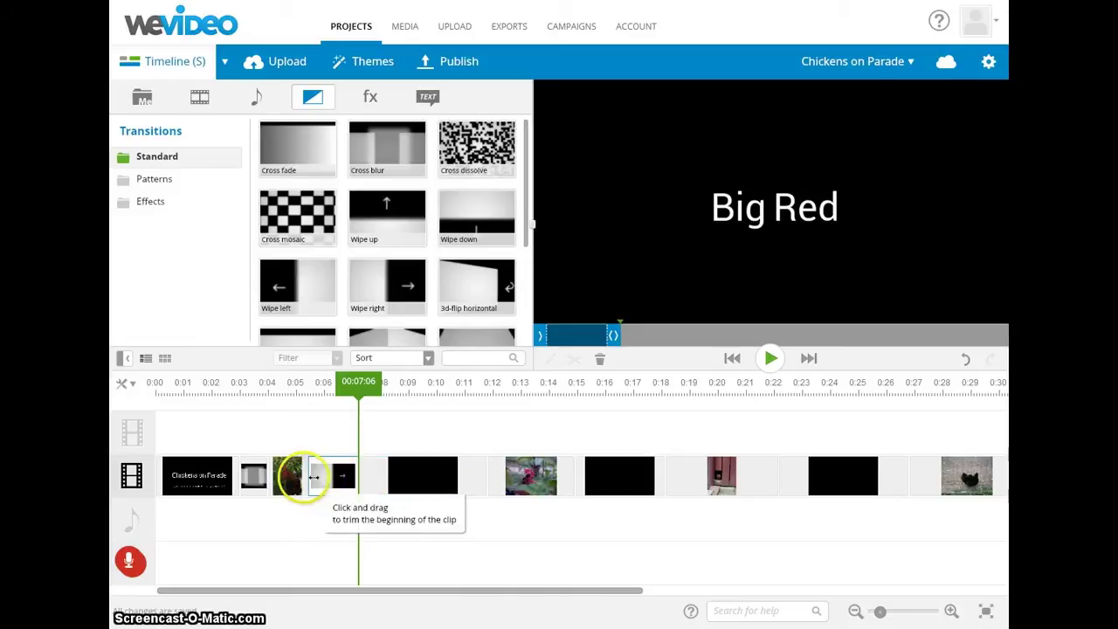
Move the playhead back to the rooster clip and play through the wipe into Big Red.
{"action": "left_click", "coordinate": [306, 478]}
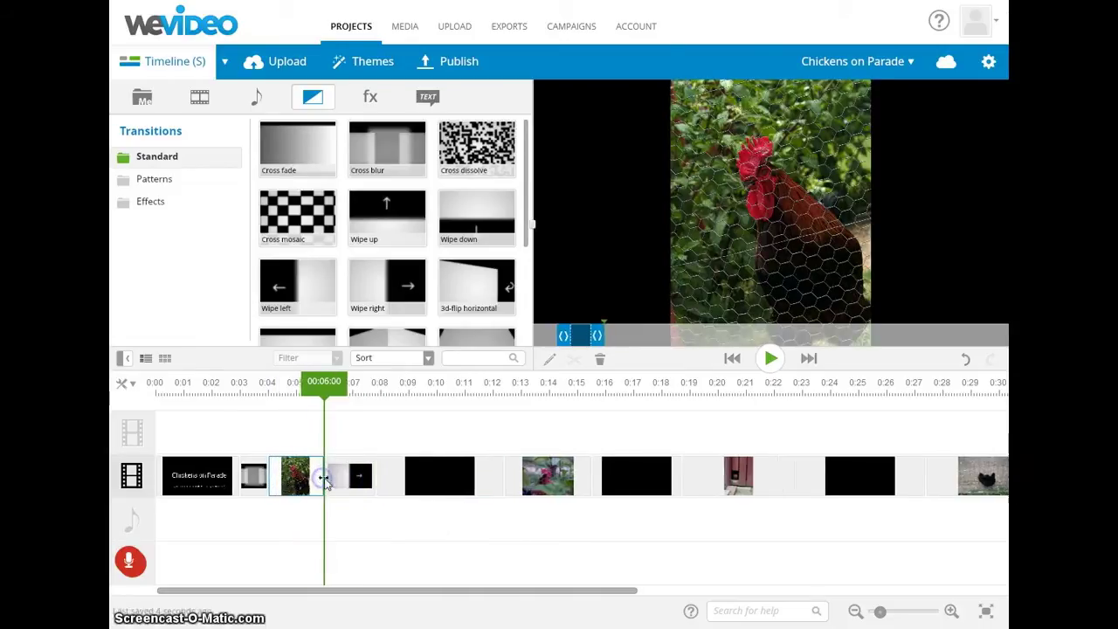
{"action": "mouse_move", "coordinate": [297, 392]}
{"action": "left_mouse_down"}
{"action": "mouse_move", "coordinate": [332, 392]}
{"action": "mouse_move", "coordinate": [280, 392]}
{"action": "left_mouse_up"}
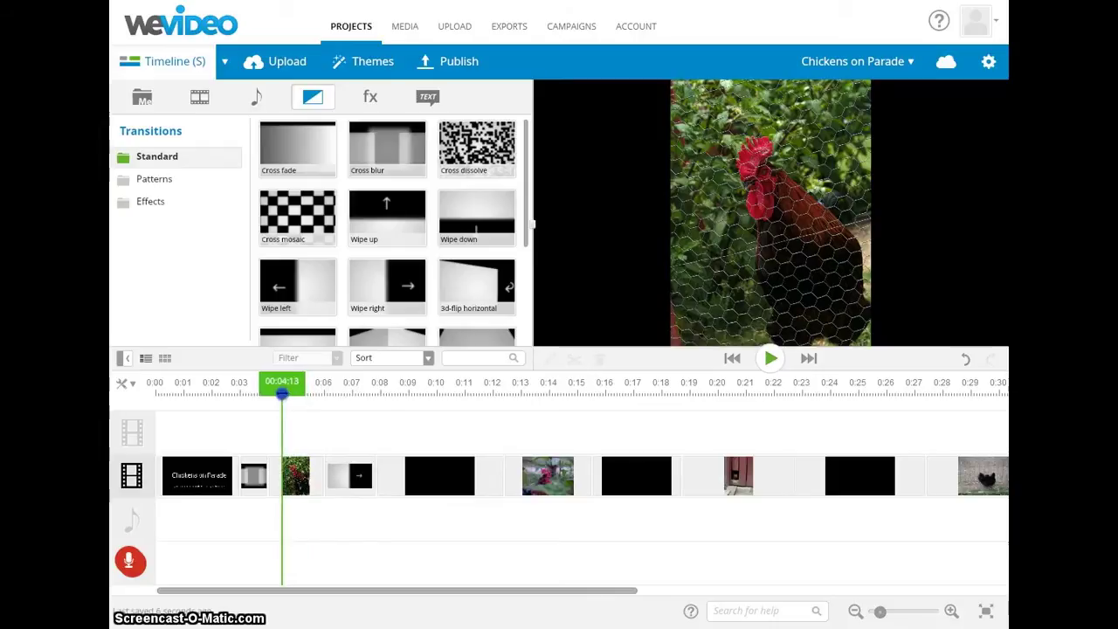
{"action": "left_click", "coordinate": [766, 360]}
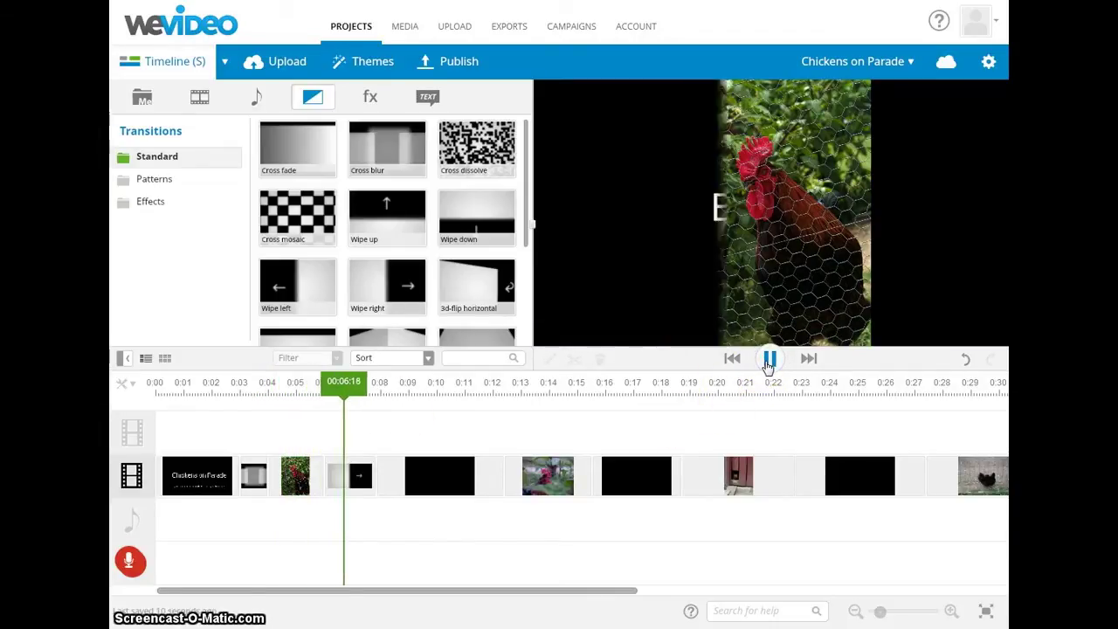
{"action": "left_click", "coordinate": [770, 360]}
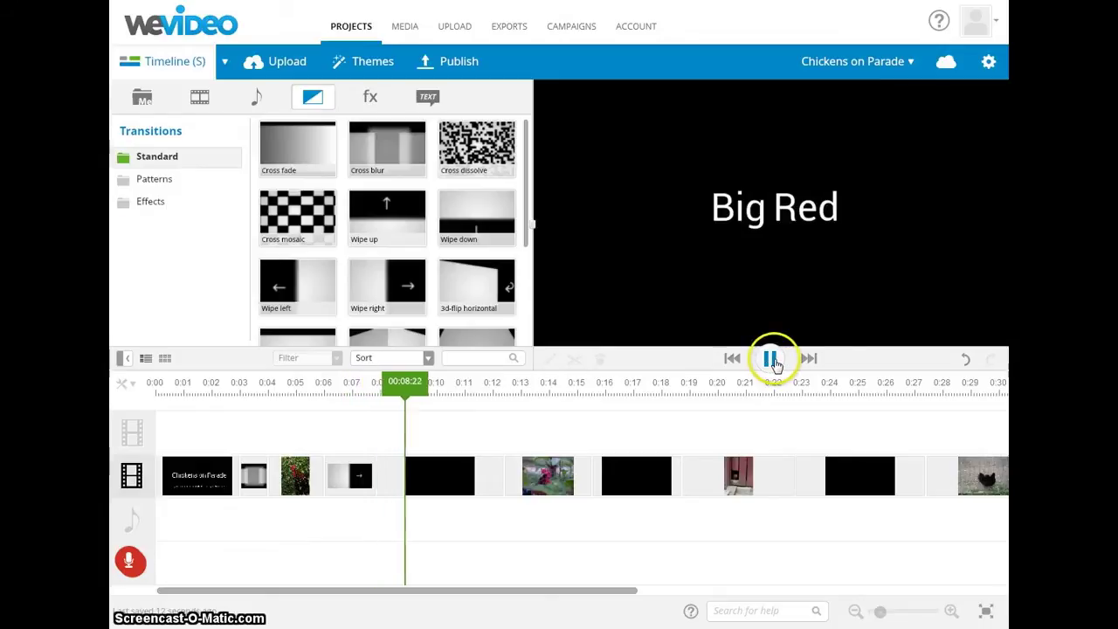
{"action": "left_click", "coordinate": [544, 474]}
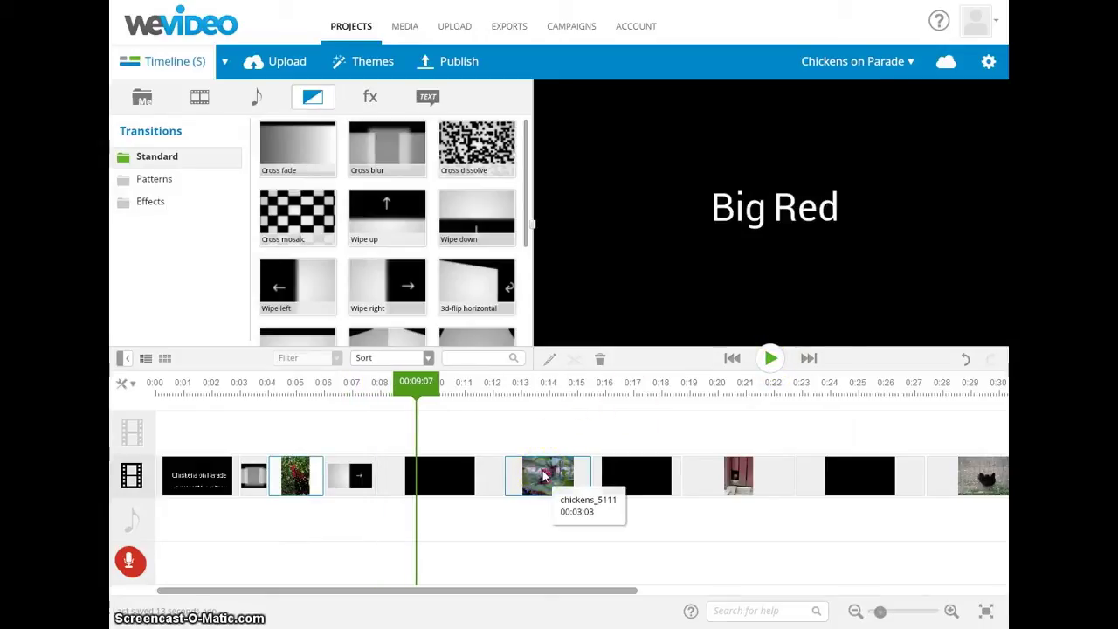
Add 3d-flip horizontal before the chicken clip and Dip To Black after it.
{"action": "left_click_drag", "start_coordinate": [476, 278], "coordinate": [507, 480]}
{"action": "left_click", "coordinate": [477, 474]}
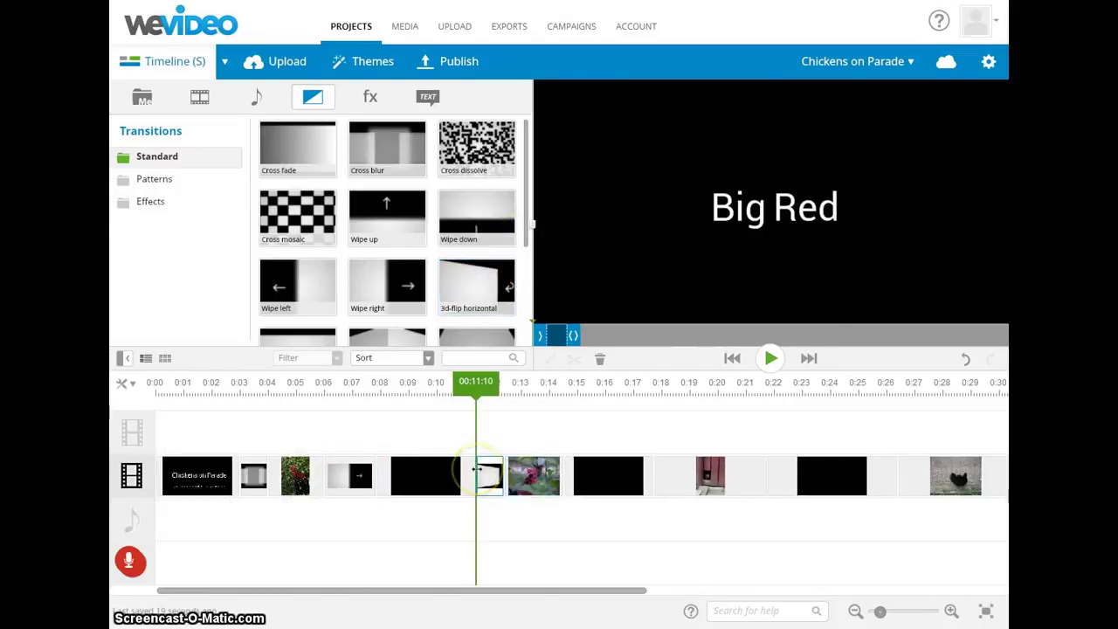
{"action": "left_click_drag", "start_coordinate": [529, 224], "coordinate": [527, 312]}
{"action": "mouse_move", "coordinate": [477, 295]}
{"action": "left_mouse_down"}
{"action": "mouse_move", "coordinate": [542, 464]}
{"action": "mouse_move", "coordinate": [595, 489]}
{"action": "mouse_move", "coordinate": [587, 485]}
{"action": "mouse_move", "coordinate": [575, 519]}
{"action": "left_mouse_up"}
Rewind before the new transitions and play through them to the Hen Peeking card.
{"action": "left_click_drag", "start_coordinate": [534, 382], "coordinate": [512, 382]}
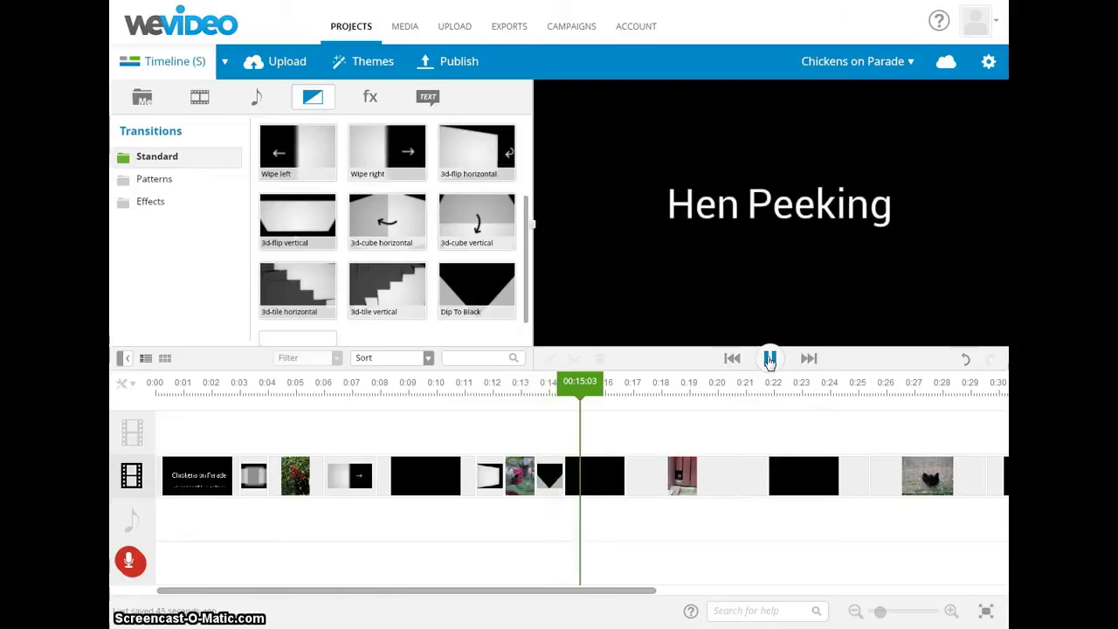
{"action": "left_click", "coordinate": [770, 358]}
{"action": "left_click", "coordinate": [535, 480]}
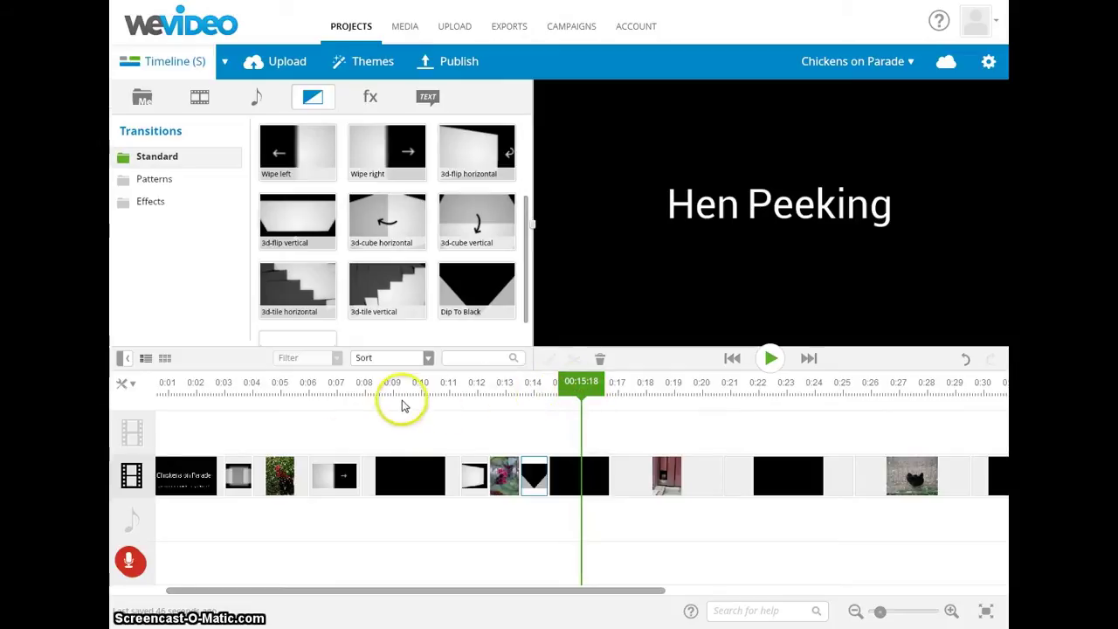
Preview Random grid from Patterns and place it after the Hen Peeking title.
{"action": "left_click", "coordinate": [156, 179]}
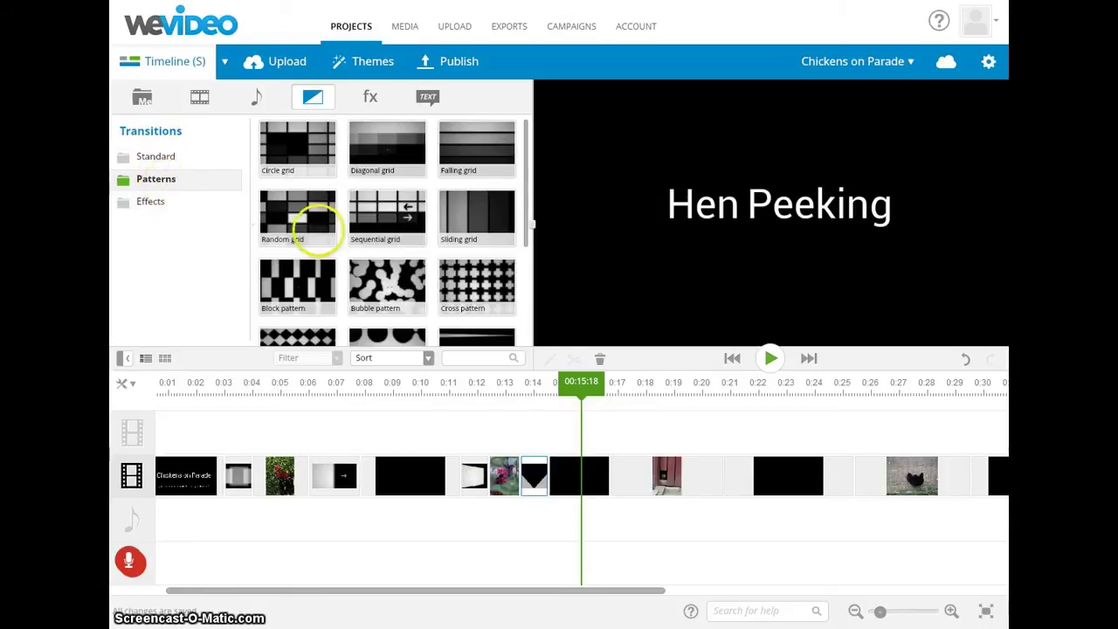
{"action": "left_click", "coordinate": [297, 219]}
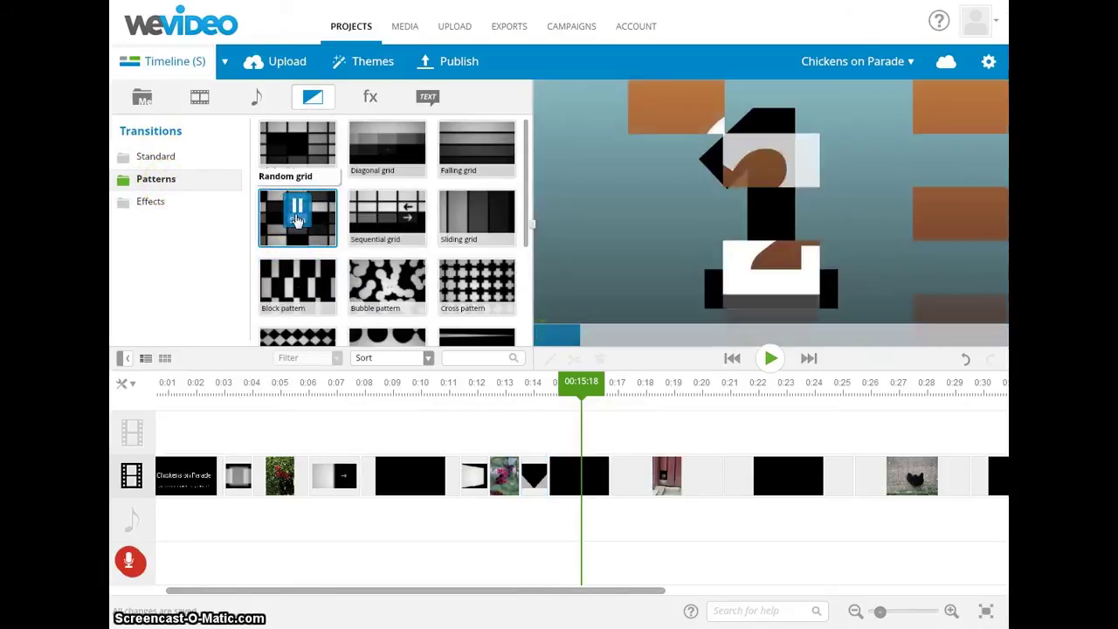
{"action": "left_click", "coordinate": [272, 225]}
{"action": "mouse_move", "coordinate": [461, 393]}
{"action": "left_mouse_down"}
{"action": "mouse_move", "coordinate": [567, 472]}
{"action": "mouse_move", "coordinate": [647, 500]}
{"action": "mouse_move", "coordinate": [640, 484]}
{"action": "left_mouse_up"}
Drop Line pattern after the hen-peeking-through-the-door clip.
{"action": "scroll", "coordinate": [476, 261], "scroll_direction": "down", "scroll_amount": 1}
{"action": "mouse_move", "coordinate": [474, 306]}
{"action": "left_mouse_down"}
{"action": "mouse_move", "coordinate": [457, 305]}
{"action": "mouse_move", "coordinate": [603, 392]}
{"action": "mouse_move", "coordinate": [653, 451]}
{"action": "mouse_move", "coordinate": [730, 487]}
{"action": "left_mouse_up"}
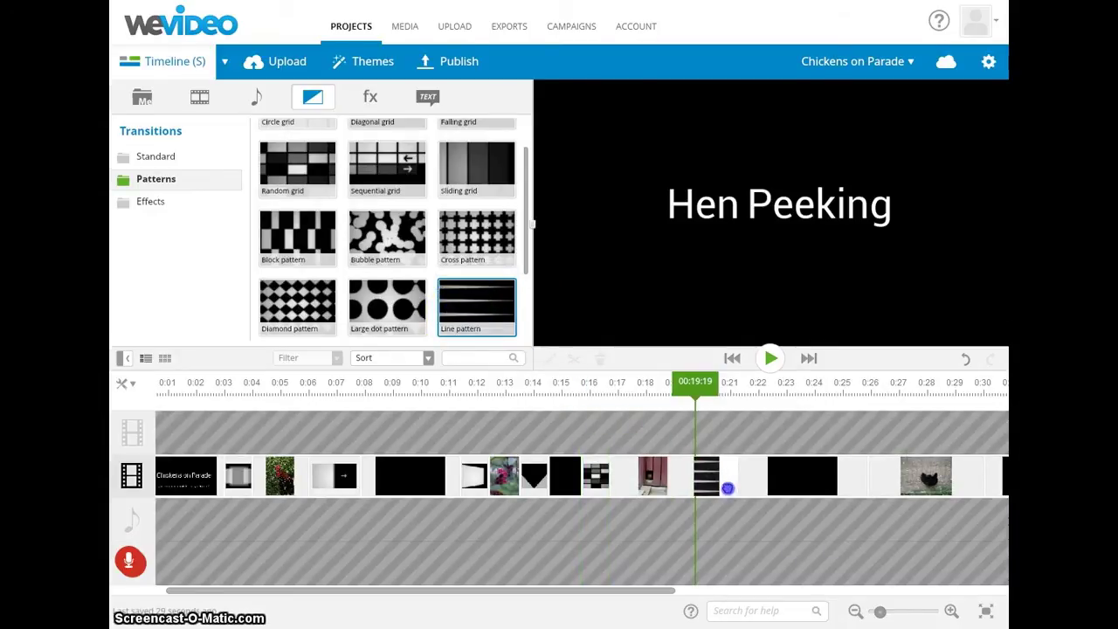
{"action": "left_click_drag", "start_coordinate": [629, 511], "coordinate": [731, 599]}
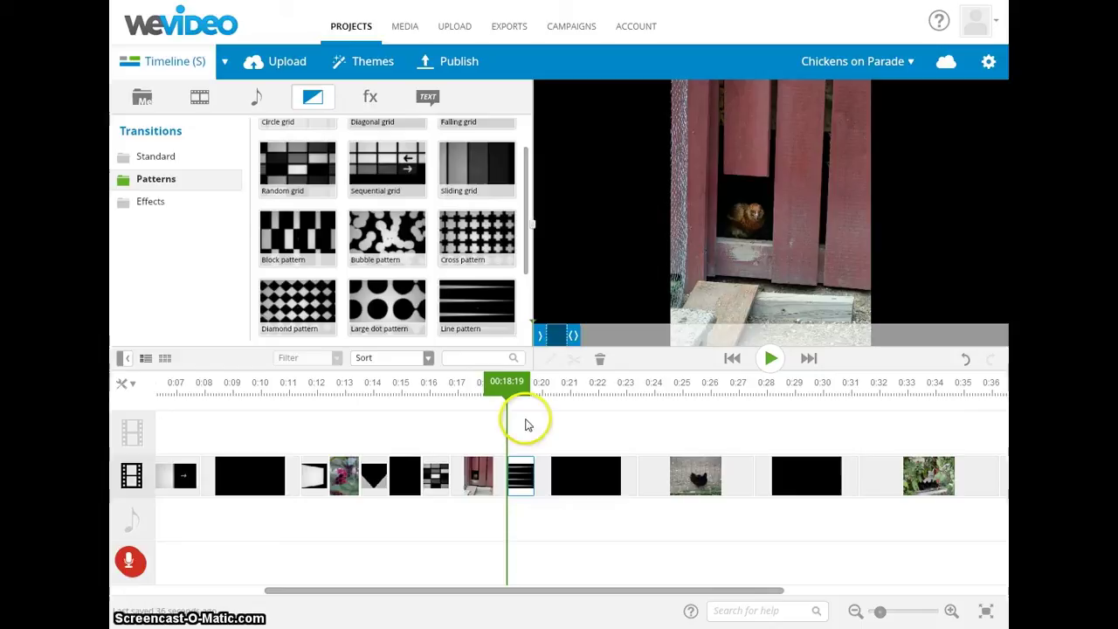
{"action": "left_click_drag", "start_coordinate": [522, 243], "coordinate": [529, 321]}
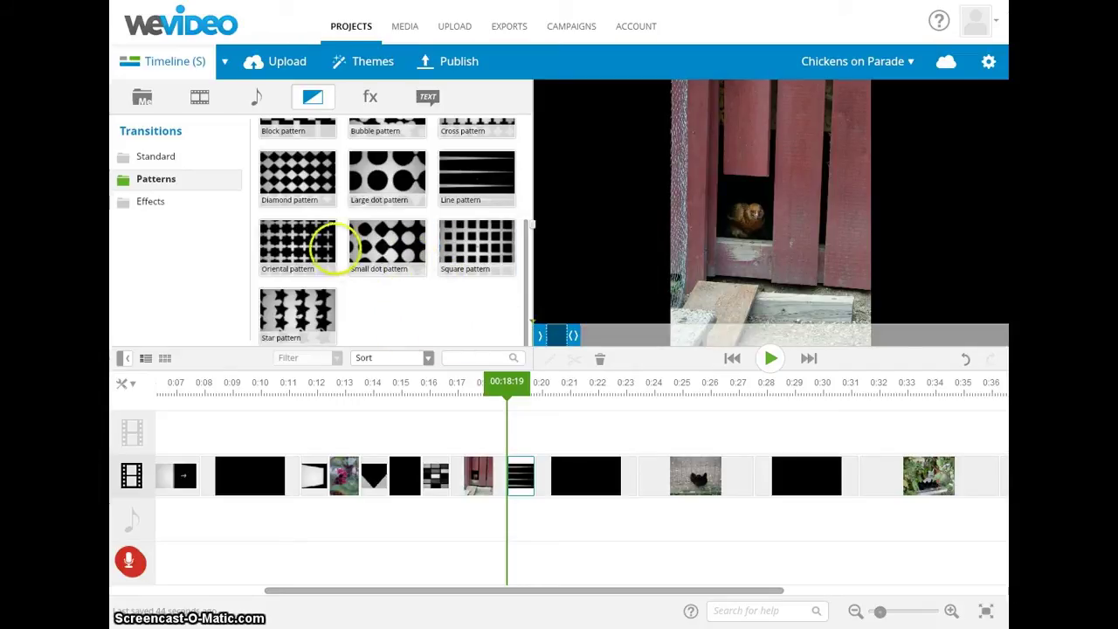
Drop Bubble pattern between the Puffball title and the black hen clip.
{"action": "left_click_drag", "start_coordinate": [528, 277], "coordinate": [531, 241]}
{"action": "left_click_drag", "start_coordinate": [386, 157], "coordinate": [622, 475]}
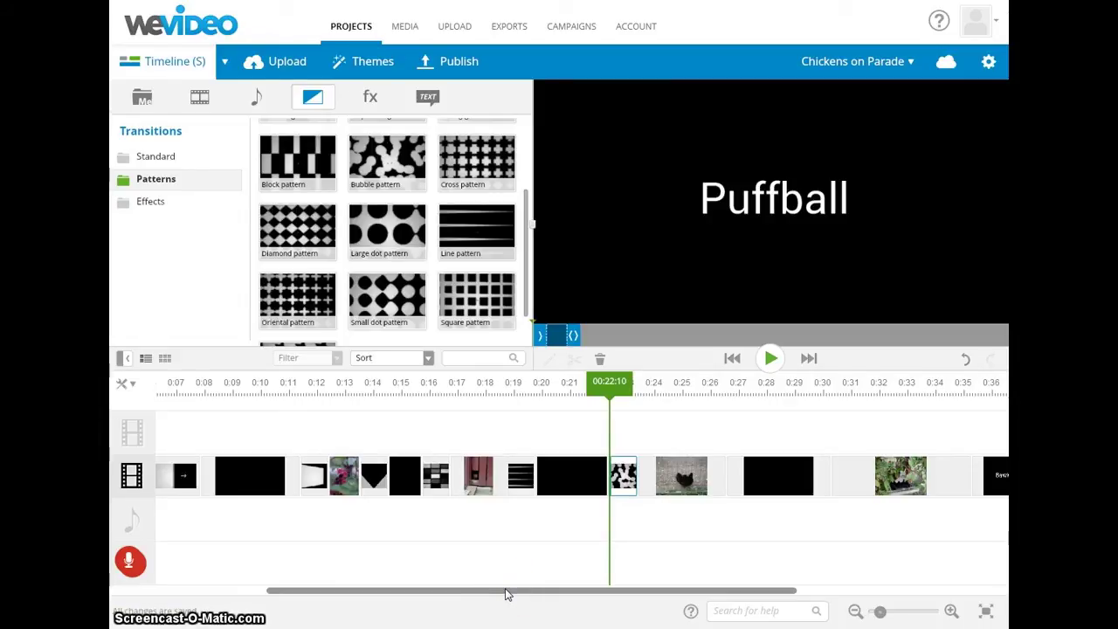
{"action": "left_click_drag", "start_coordinate": [513, 593], "coordinate": [599, 599]}
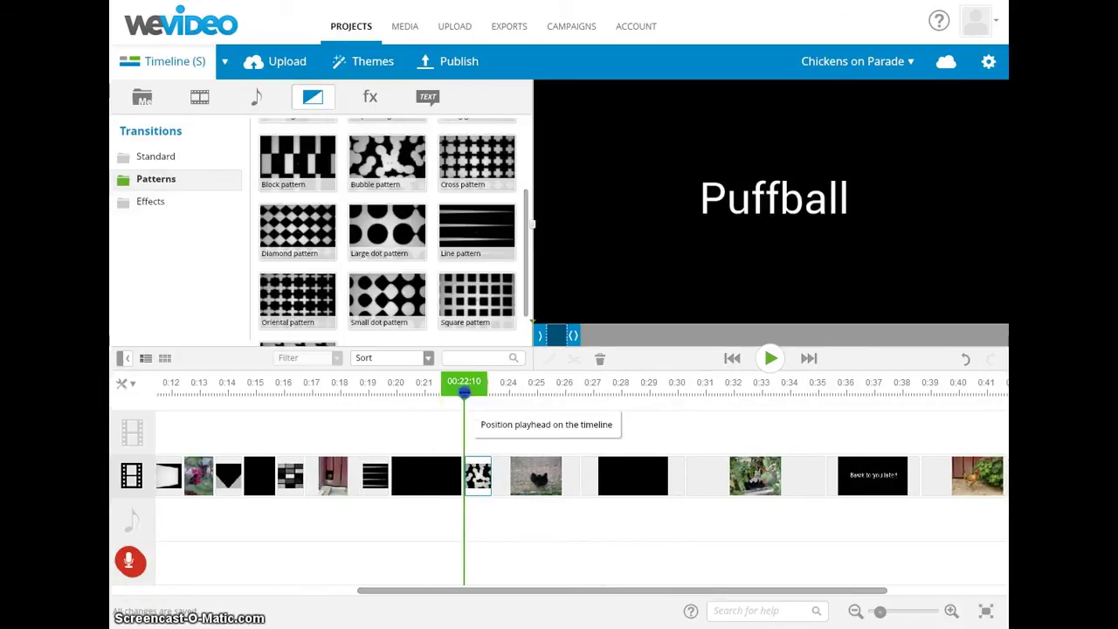
Rewind before the Bubble pattern and play it through into the black hen clip.
{"action": "left_click_drag", "start_coordinate": [464, 381], "coordinate": [431, 384]}
{"action": "left_click", "coordinate": [773, 360]}
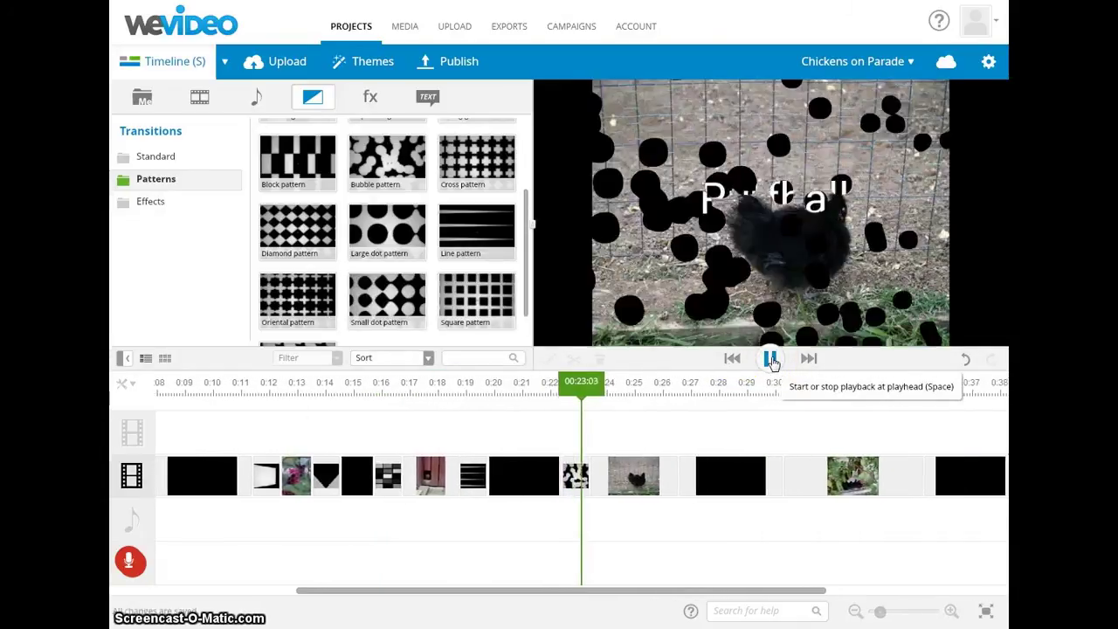
{"action": "left_click", "coordinate": [772, 360]}
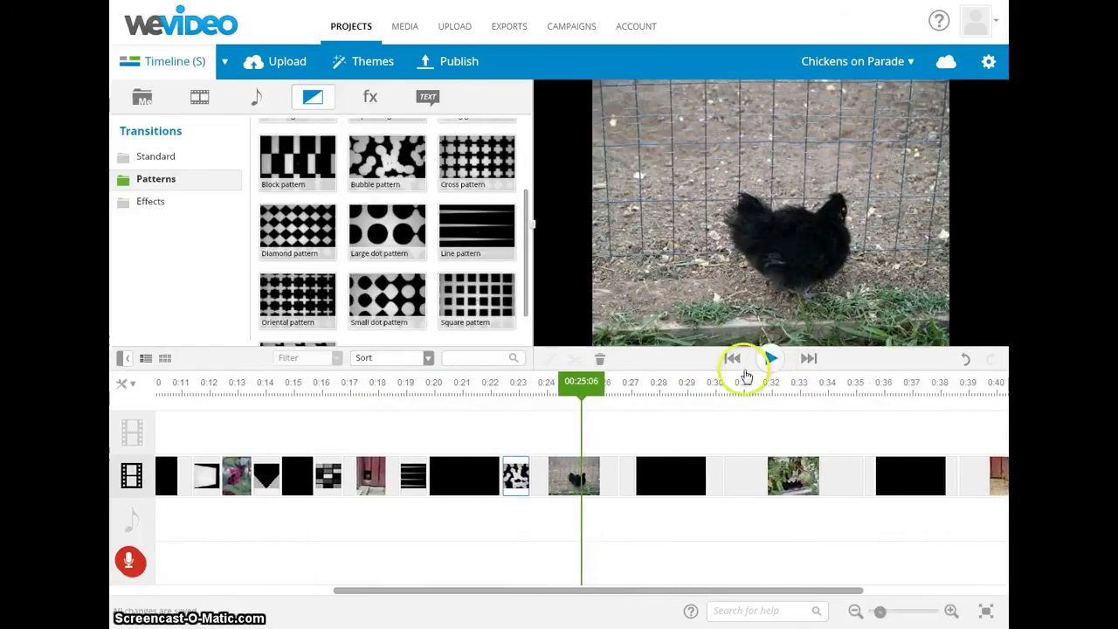
Preview Birds and Ornamental form in Effects, then place Birds after the Chicken nuggets title.
{"action": "left_click", "coordinate": [158, 206]}
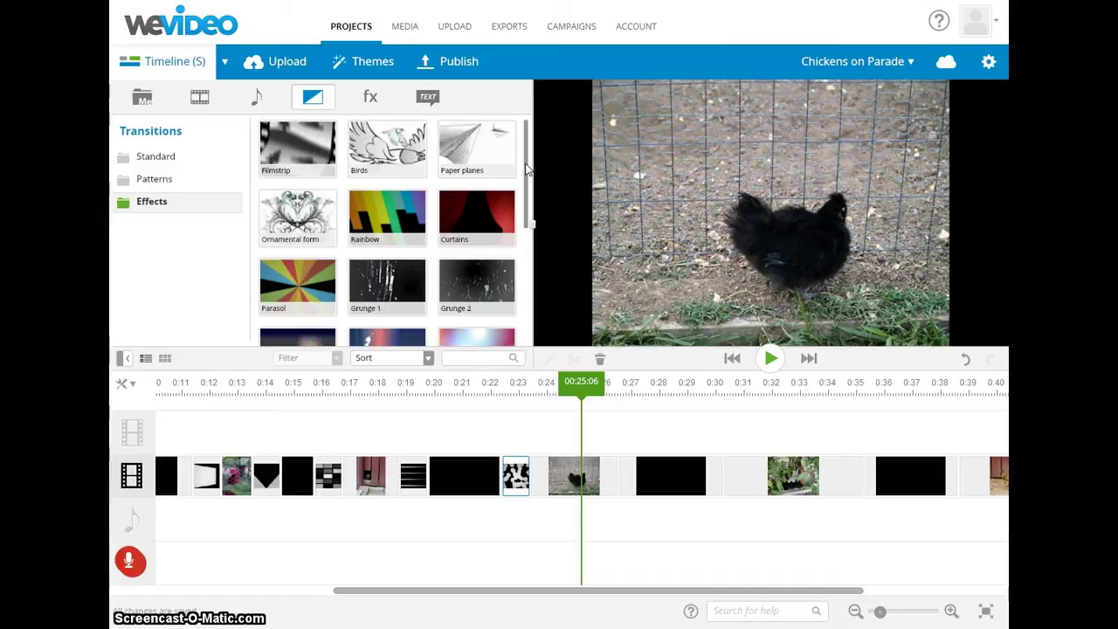
{"action": "left_click", "coordinate": [390, 147]}
{"action": "left_click", "coordinate": [388, 148]}
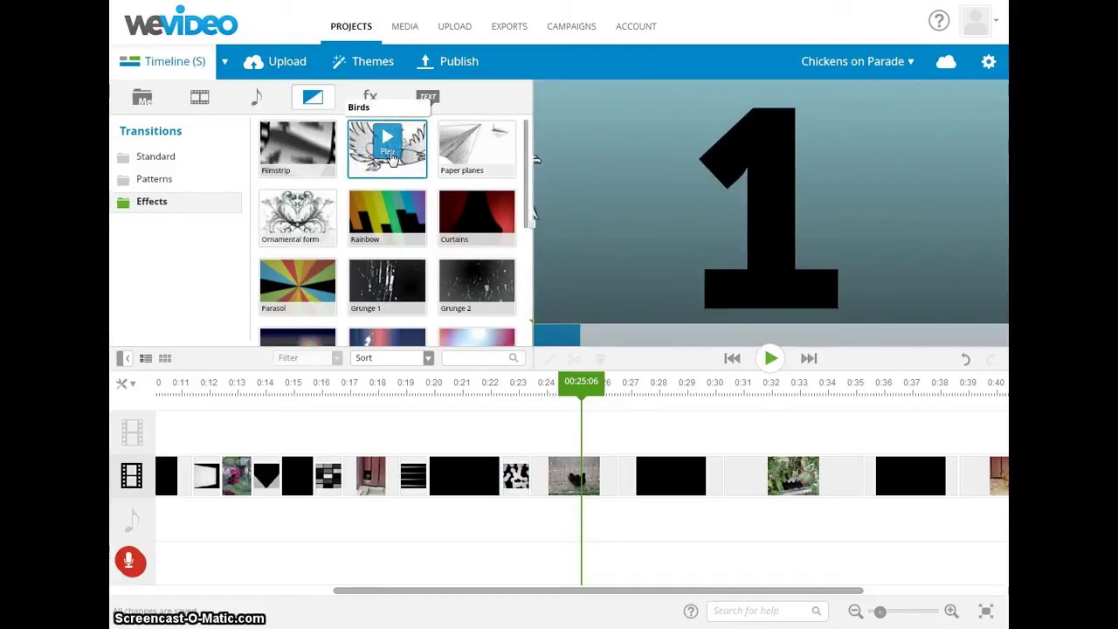
{"action": "left_click", "coordinate": [299, 219]}
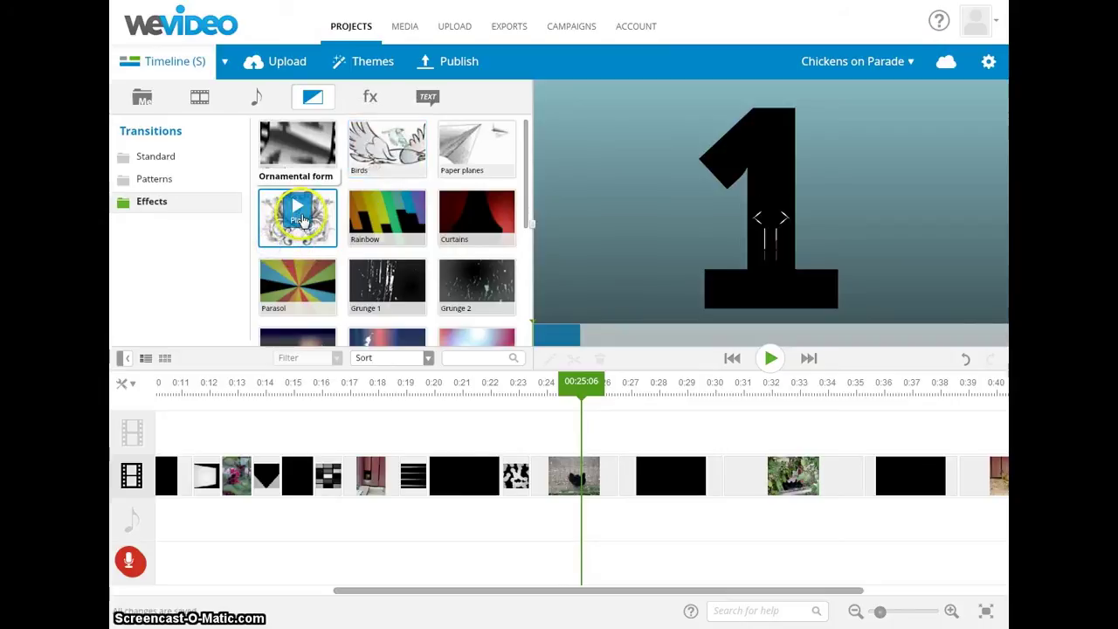
{"action": "left_click", "coordinate": [298, 217]}
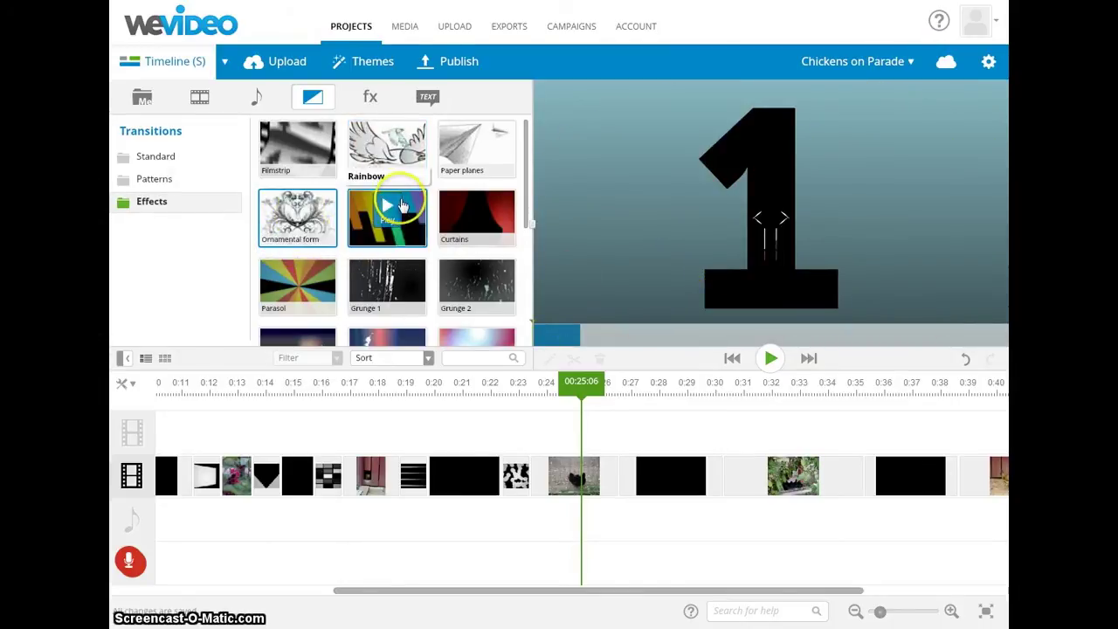
{"action": "mouse_move", "coordinate": [360, 150]}
{"action": "left_mouse_down"}
{"action": "mouse_move", "coordinate": [654, 475]}
{"action": "mouse_move", "coordinate": [761, 481]}
{"action": "mouse_move", "coordinate": [707, 480]}
{"action": "left_mouse_up"}
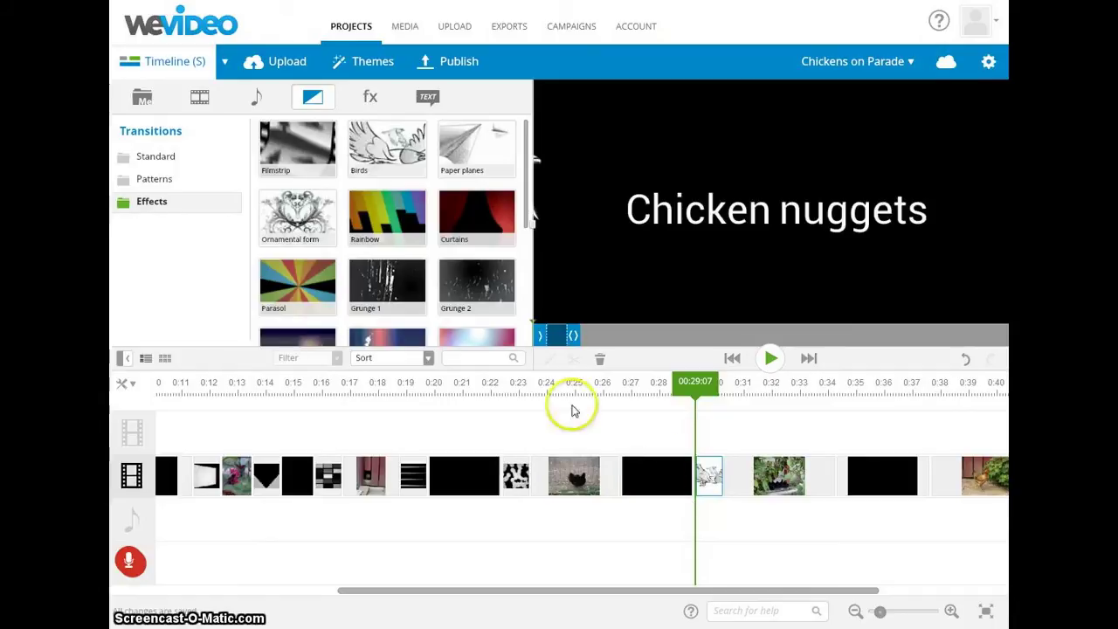
Play the Birds transition from 00:28:06 to 00:32:06, ending on the hen-in-the-leaves clip.
{"action": "mouse_move", "coordinate": [405, 164]}
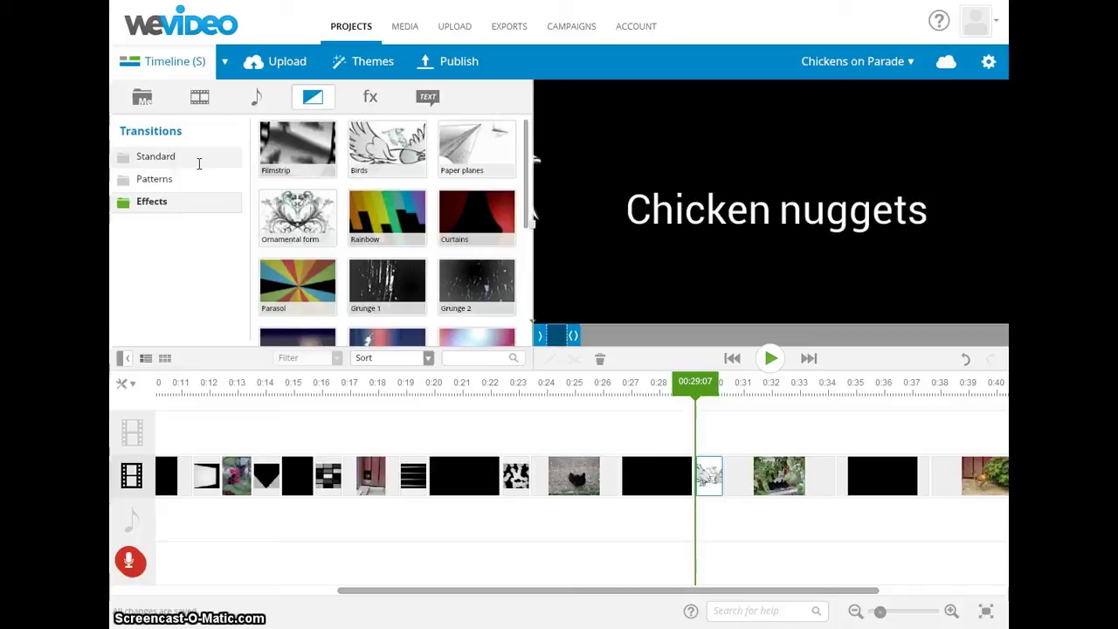
{"action": "left_click", "coordinate": [191, 178]}
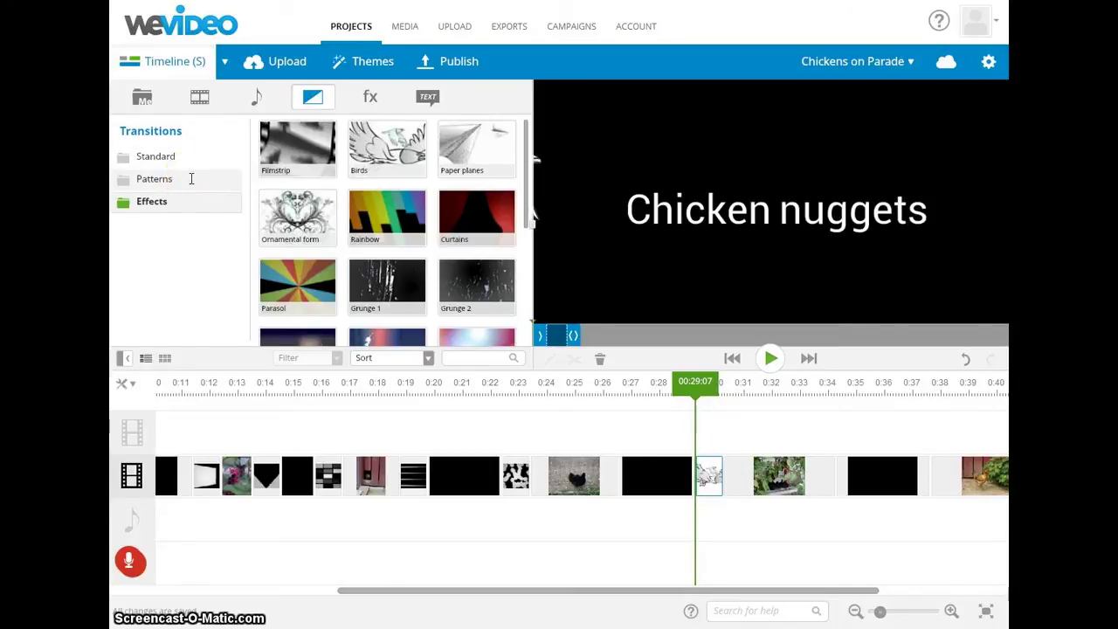
{"action": "left_click", "coordinate": [347, 382]}
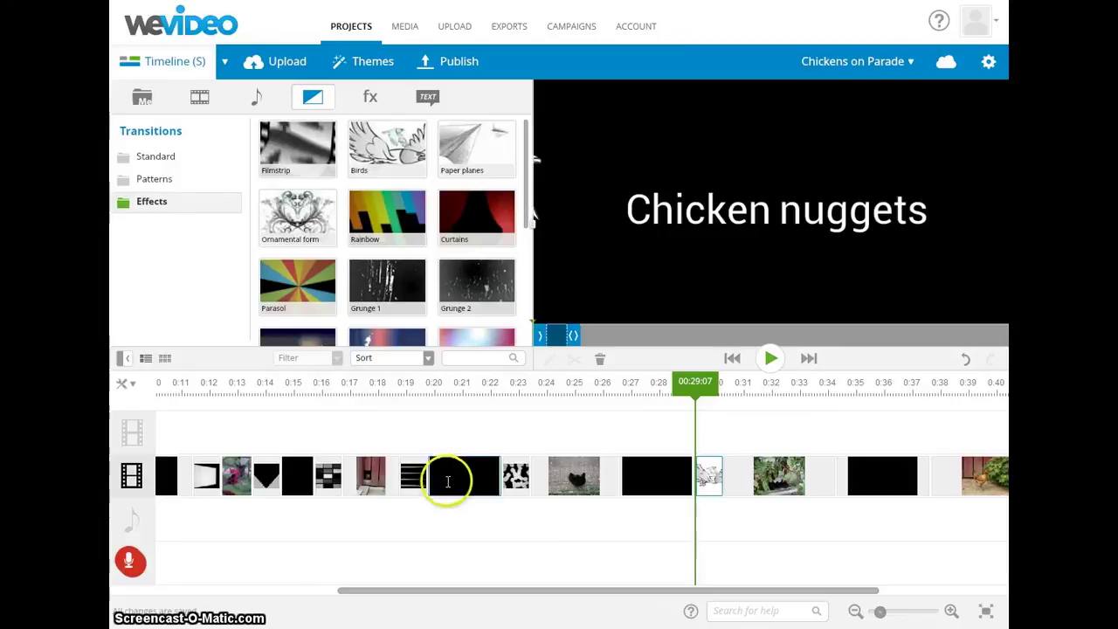
{"action": "left_click_drag", "start_coordinate": [551, 591], "coordinate": [641, 596]}
{"action": "left_click_drag", "start_coordinate": [581, 383], "coordinate": [524, 390]}
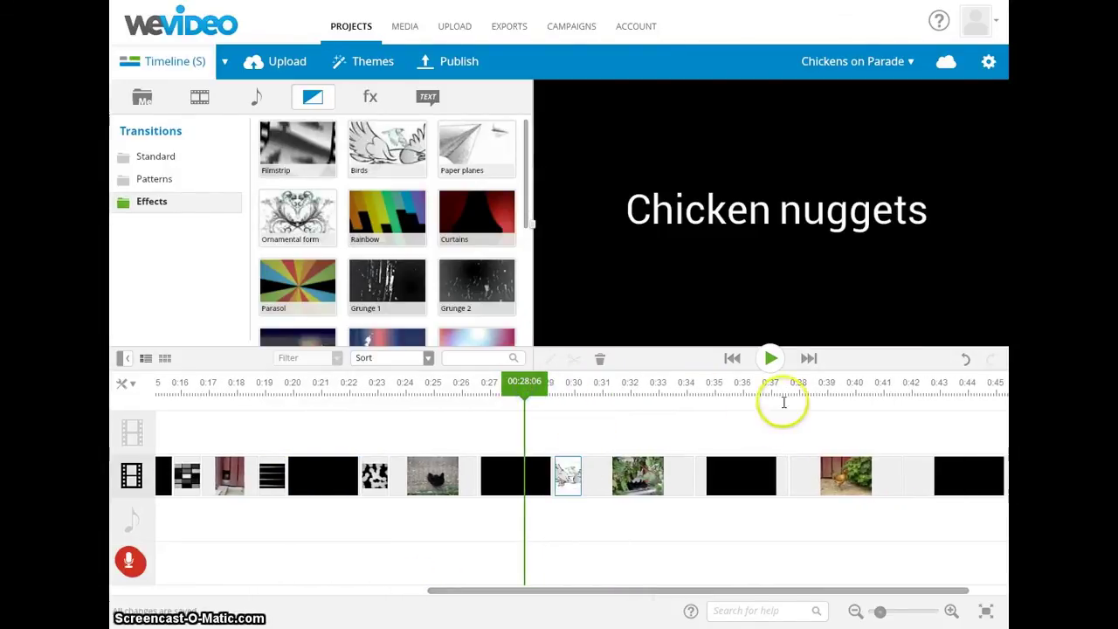
{"action": "left_click", "coordinate": [770, 358]}
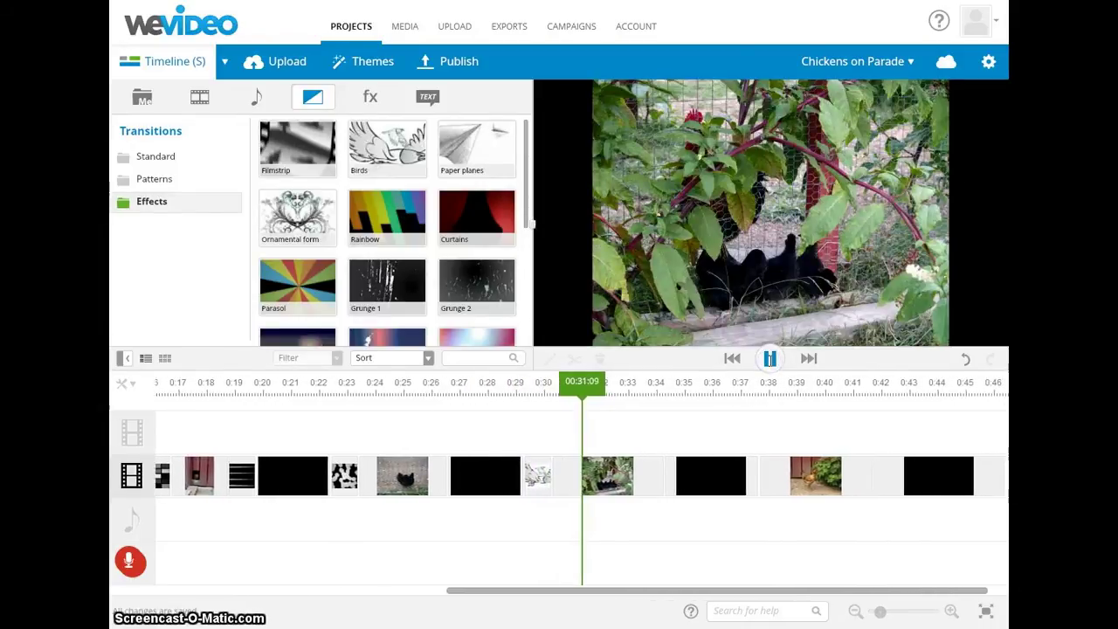
{"action": "left_click", "coordinate": [515, 475]}
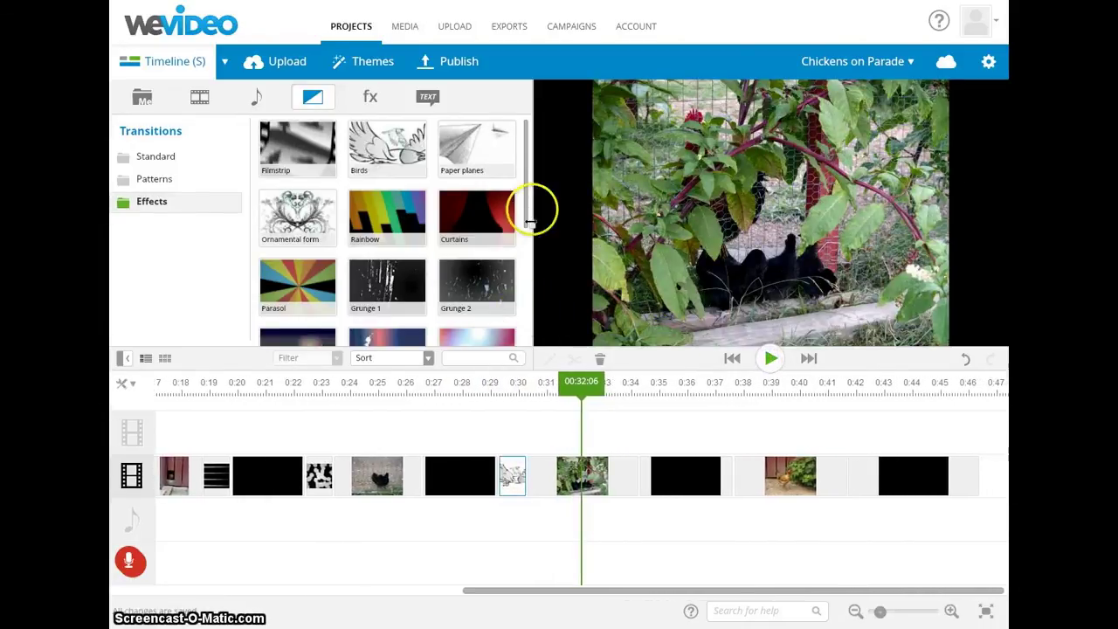
Place the Glow 1 effect transition before the 'Bawk to you later!' title and preview it.
{"action": "left_click_drag", "start_coordinate": [526, 206], "coordinate": [530, 247]}
{"action": "left_click_drag", "start_coordinate": [476, 272], "coordinate": [655, 487]}
{"action": "left_click_drag", "start_coordinate": [646, 393], "coordinate": [590, 388]}
{"action": "left_click", "coordinate": [771, 359]}
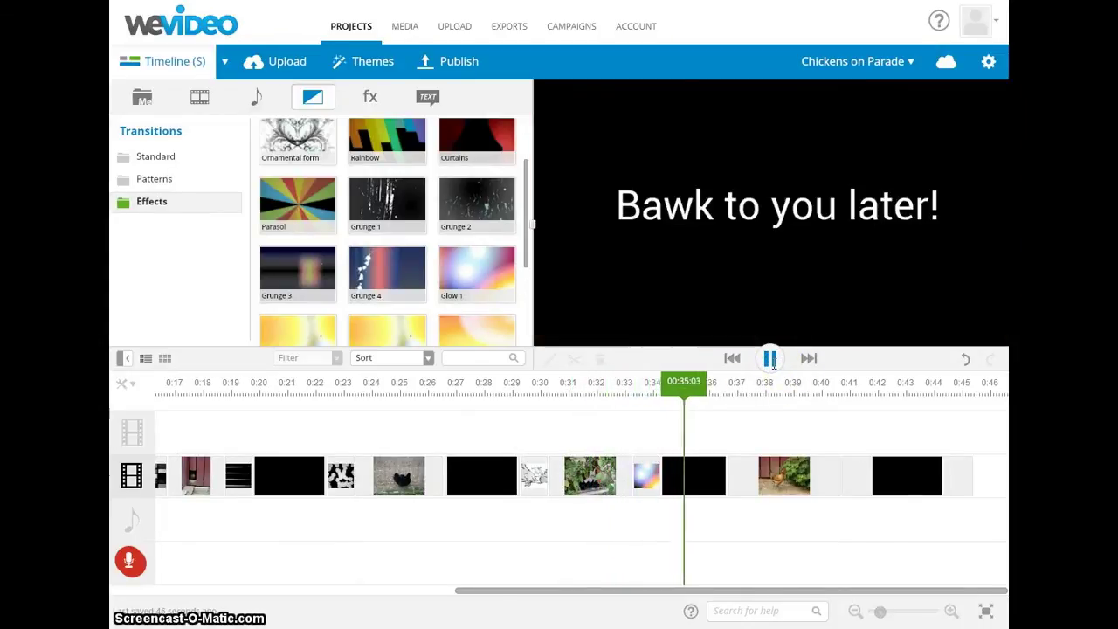
{"action": "left_click", "coordinate": [771, 359]}
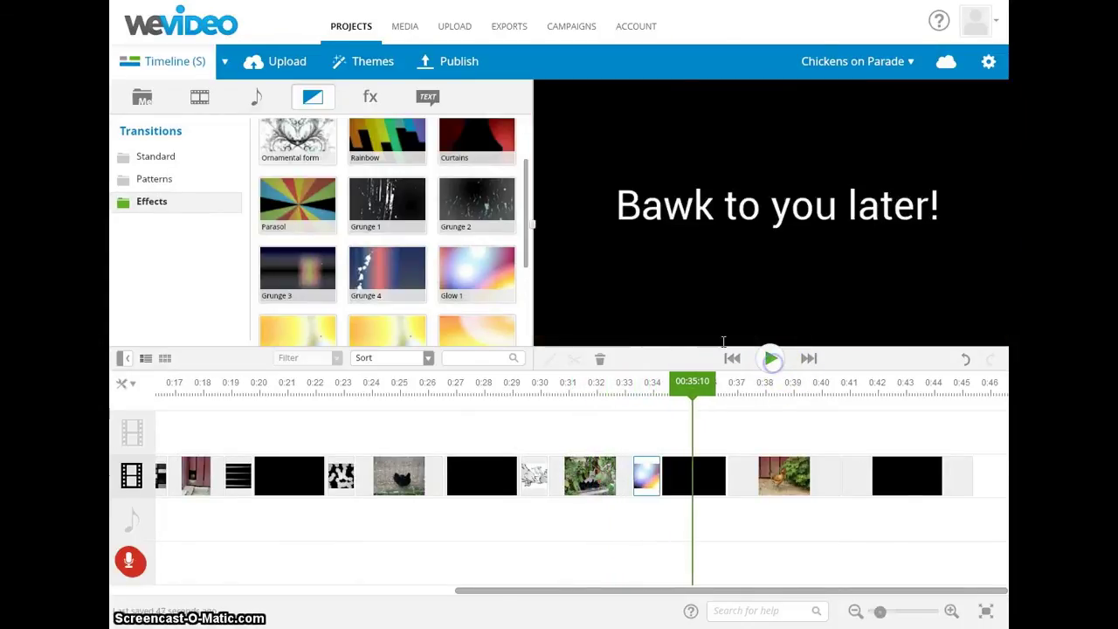
Add Curtains between the chicken-by-the-fence clip and the credits, then play into the credits.
{"action": "left_click_drag", "start_coordinate": [460, 163], "coordinate": [858, 488]}
{"action": "left_click_drag", "start_coordinate": [844, 384], "coordinate": [795, 384]}
{"action": "left_click", "coordinate": [770, 359]}
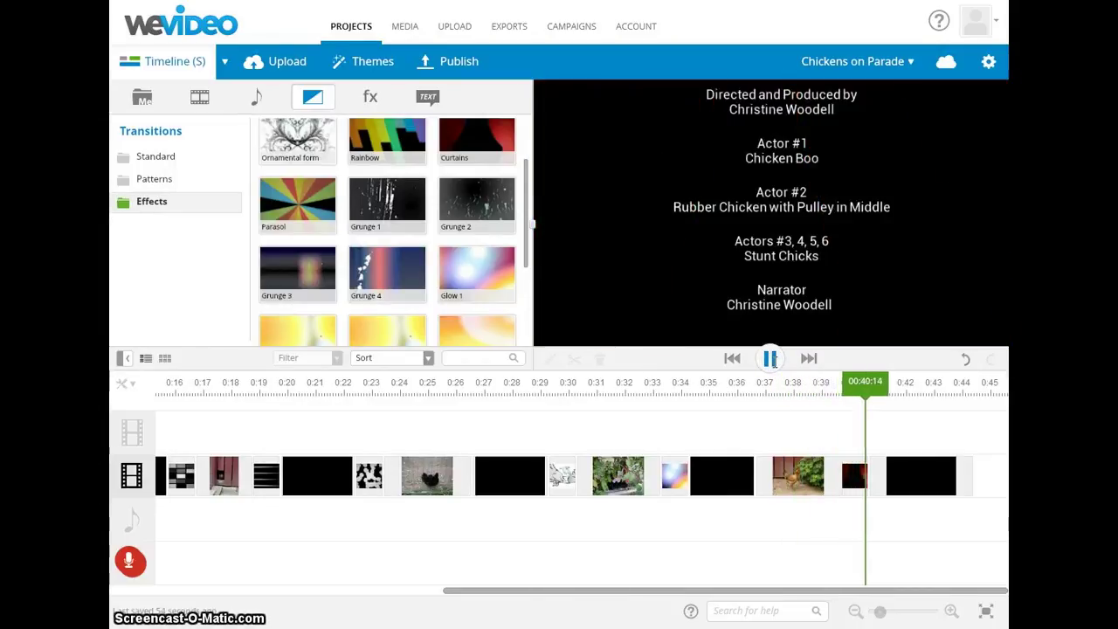
{"action": "left_click", "coordinate": [770, 358]}
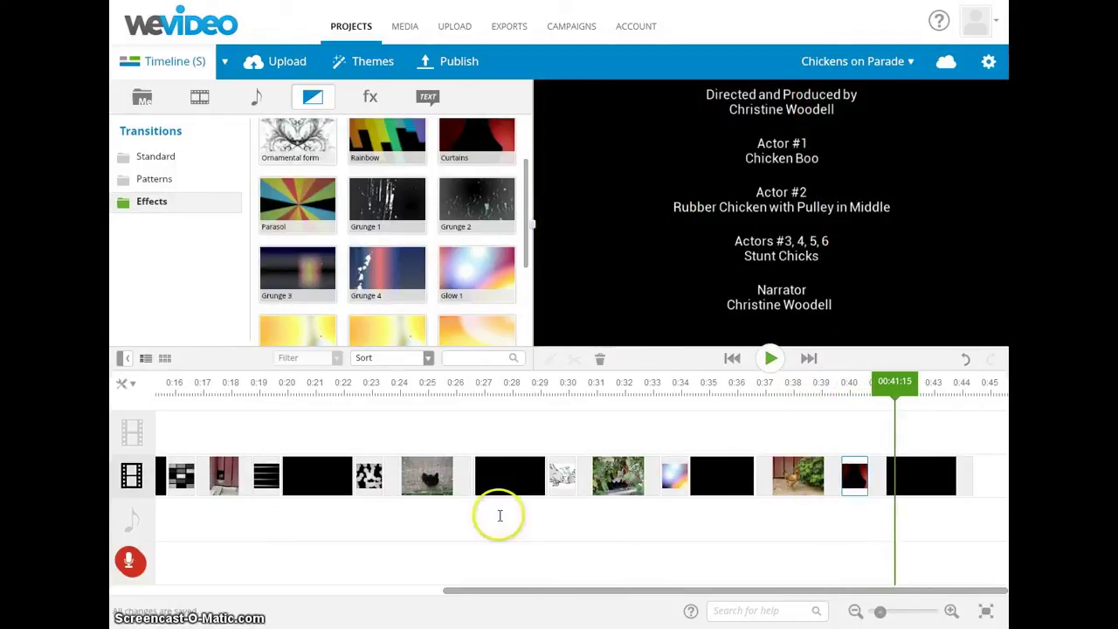